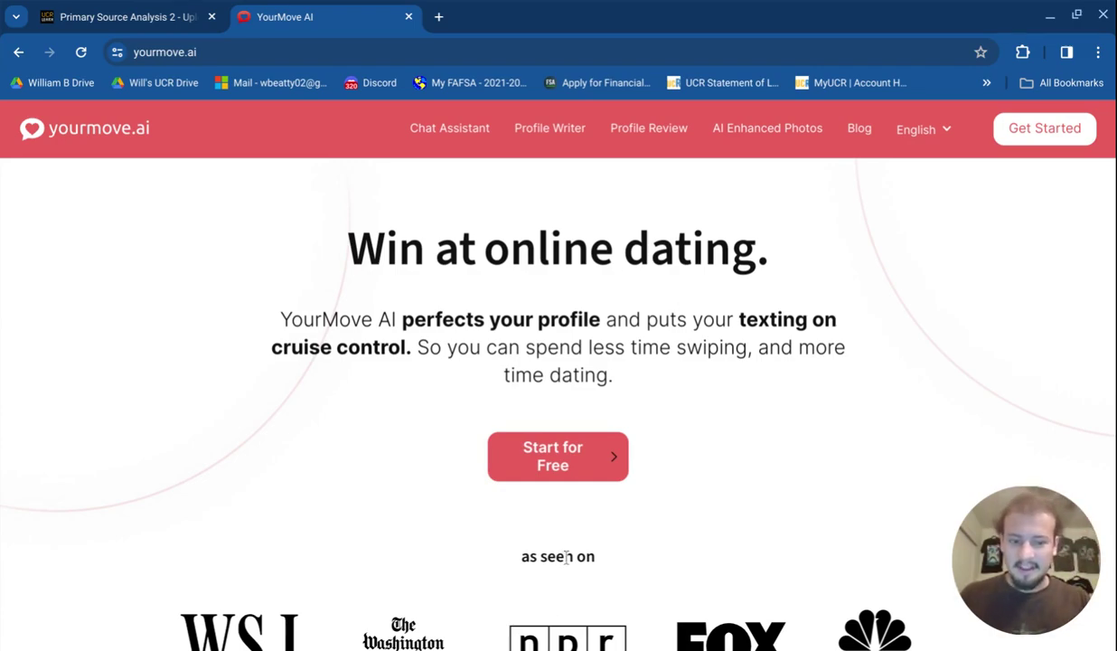
# Start using YourMove for free with Get more dates as the next move
pyautogui.click(540, 466)
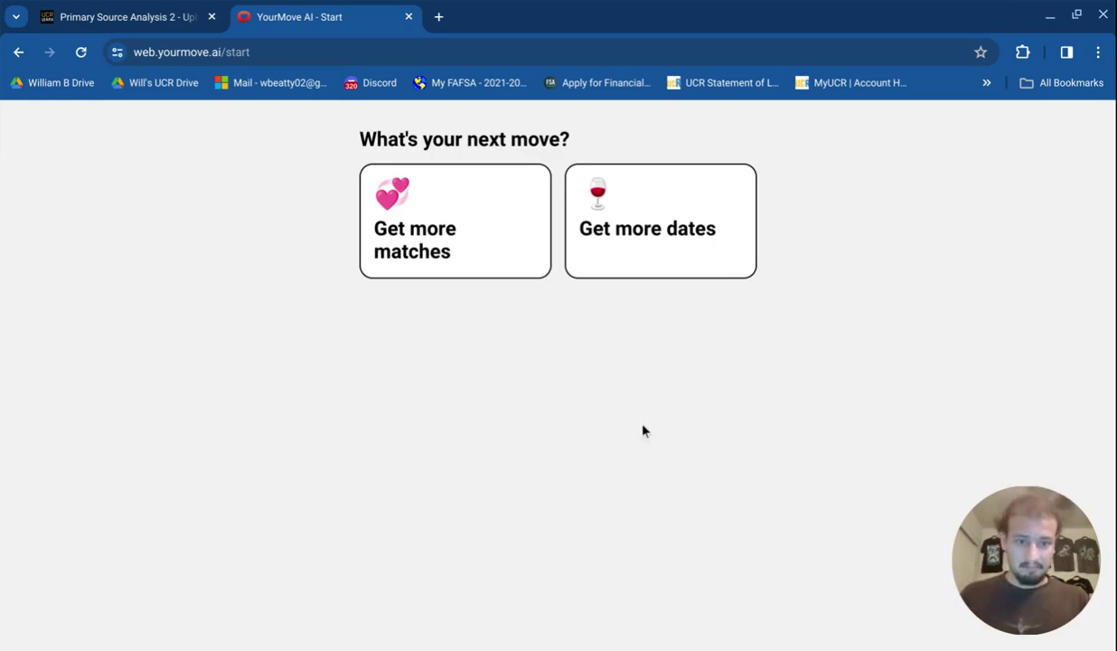
pyautogui.click(673, 253)
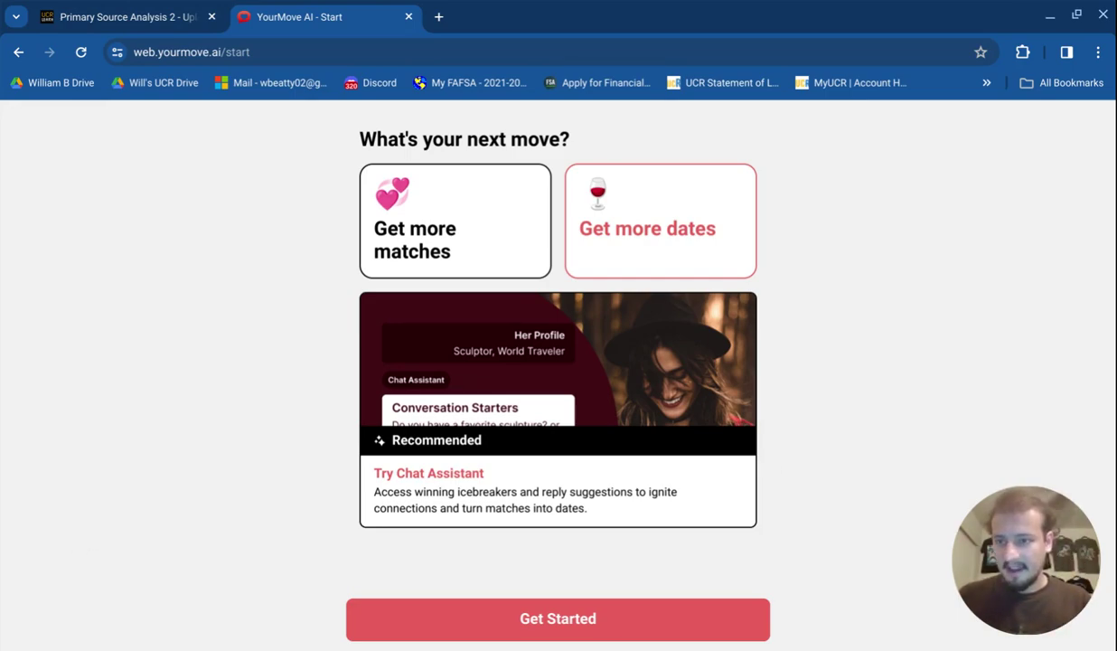
pyautogui.click(558, 618)
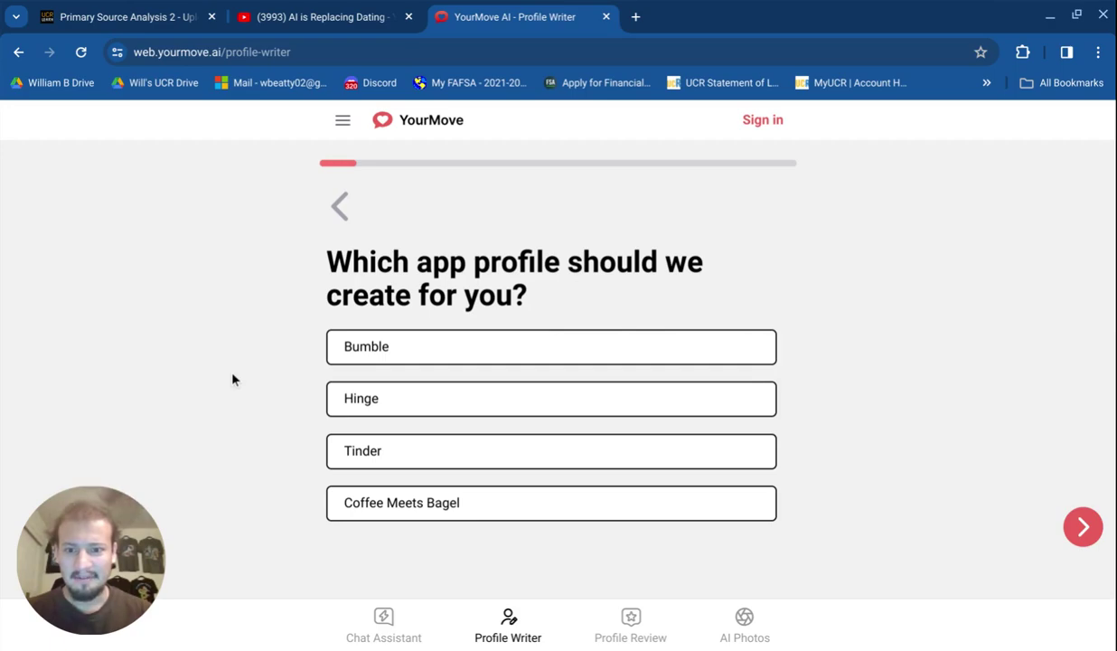
# Set up the profile for Bumble, as a man looking for a long term partner
pyautogui.click(324, 358)
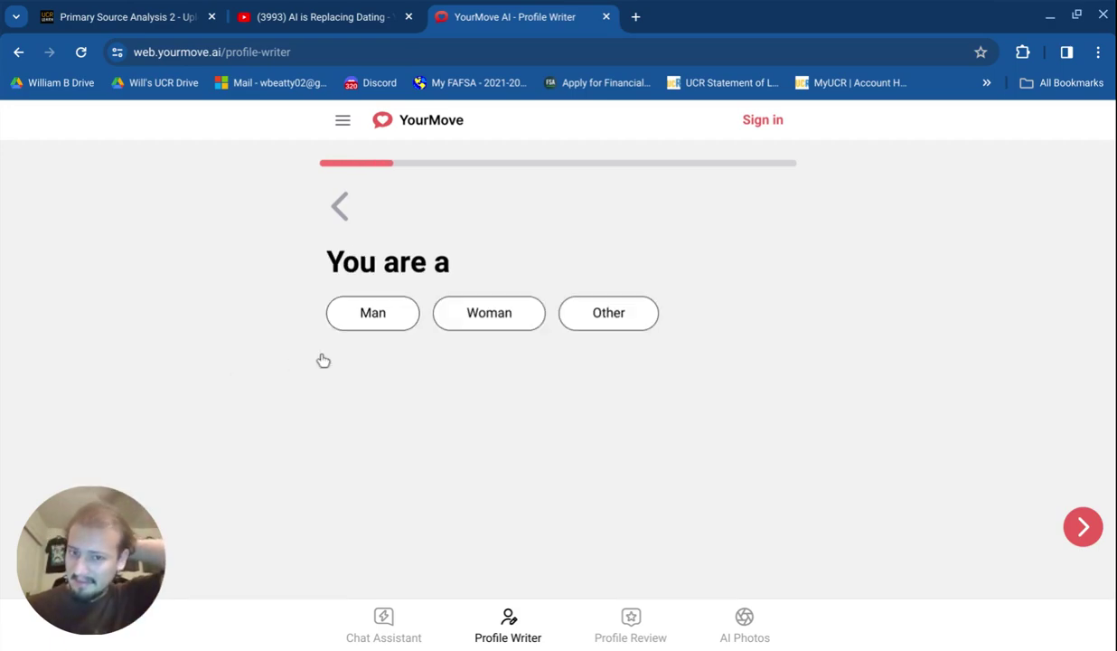
pyautogui.click(343, 310)
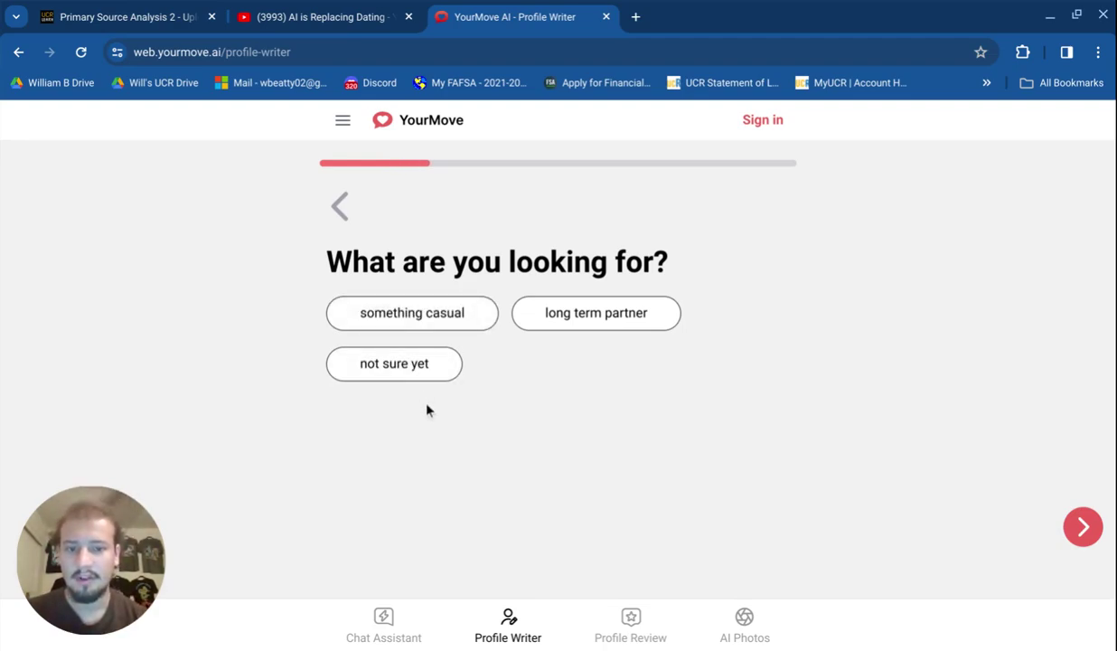
pyautogui.click(570, 325)
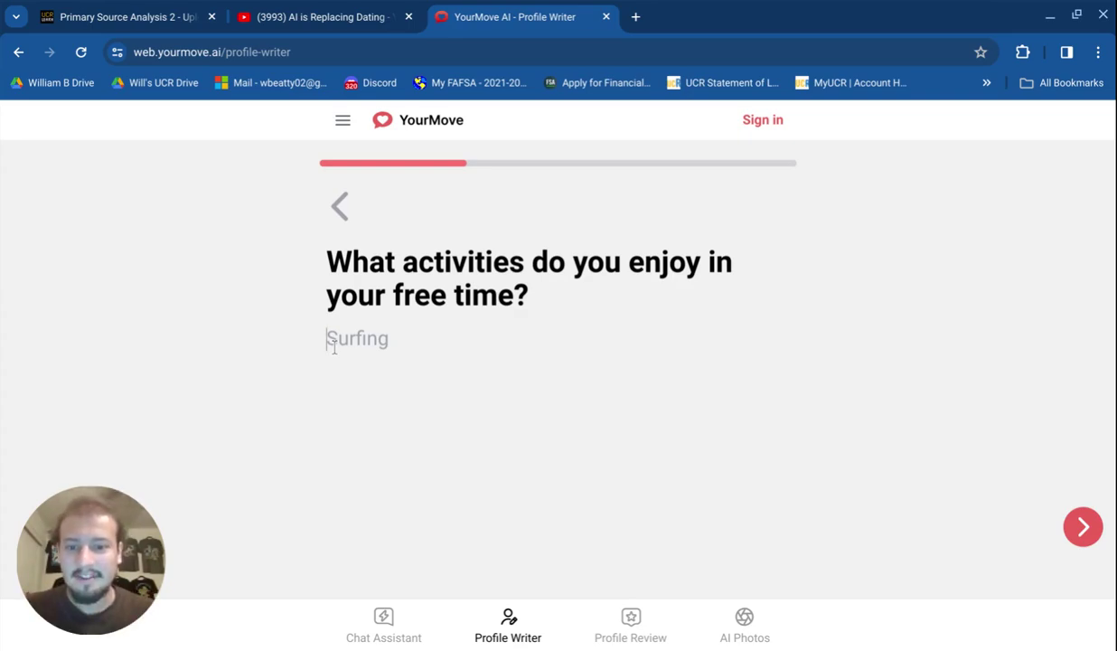
# Begin the free-time activities answer with "Playing video games, go to the movie theater,"
pyautogui.write('pL')
pyautogui.press('BackSpace')
pyautogui.press('BackSpace')
pyautogui.write('Playing video games,')
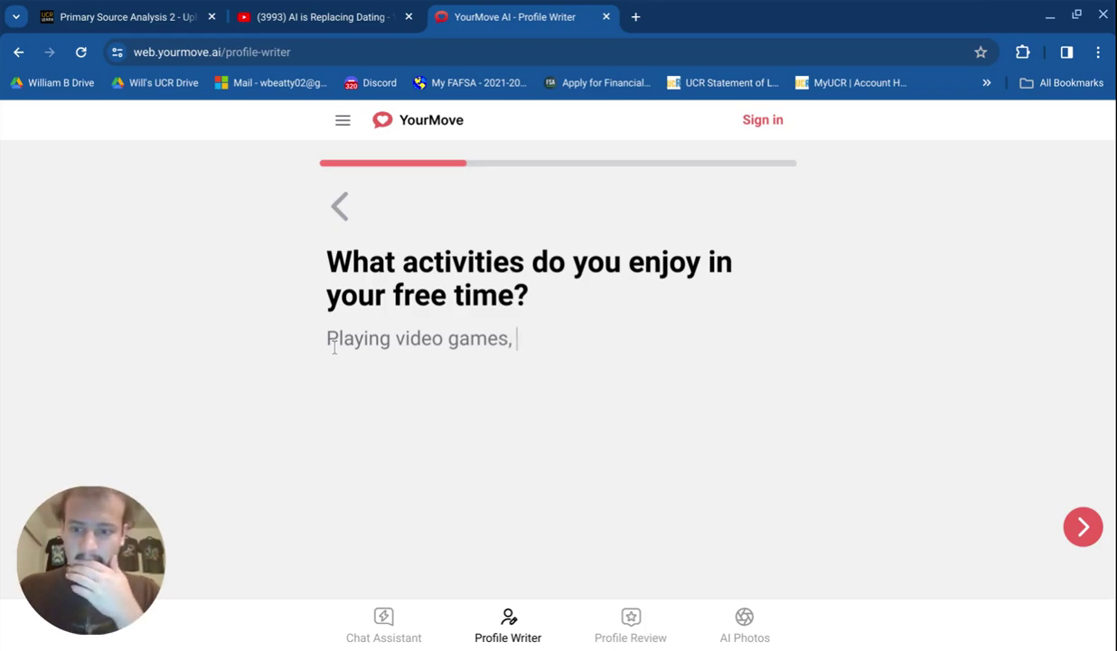
pyautogui.write(' go to the movie theater, discoering')
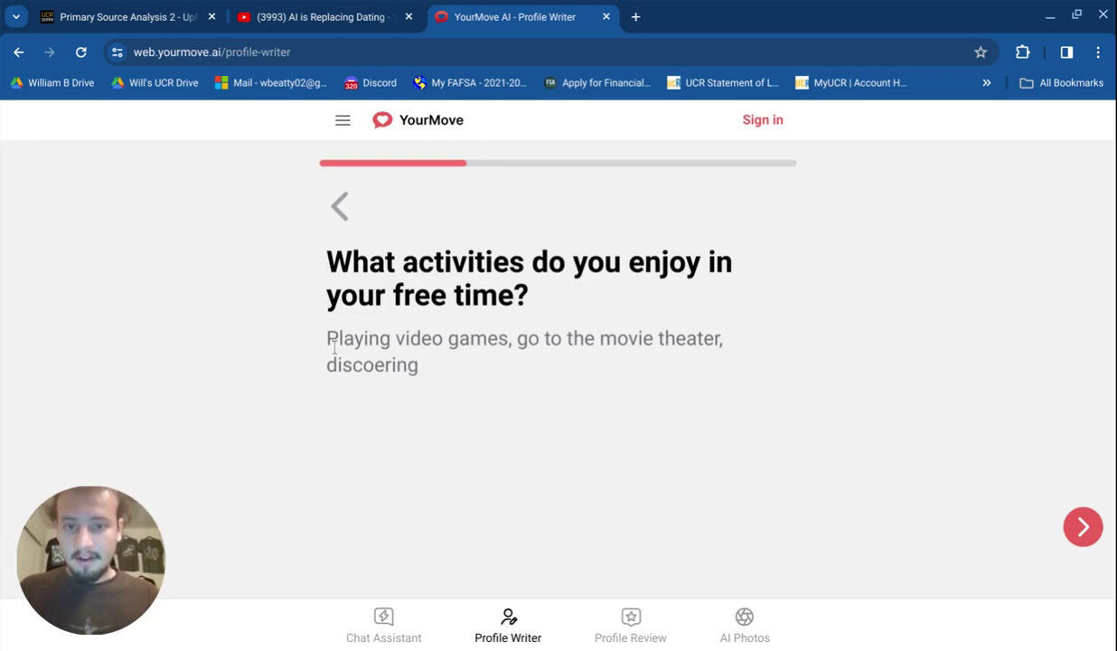
pyautogui.press('BackSpace')
pyautogui.press('BackSpace')
pyautogui.press('BackSpace')
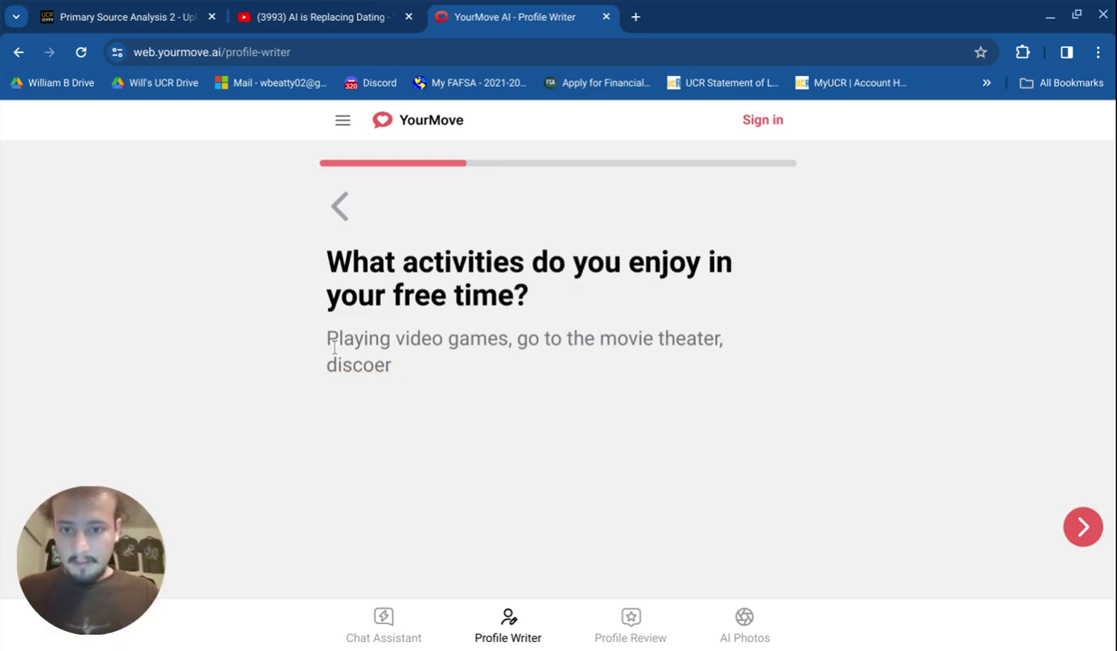
pyautogui.press('BackSpace')
pyautogui.press('BackSpace')
pyautogui.write('vering ')
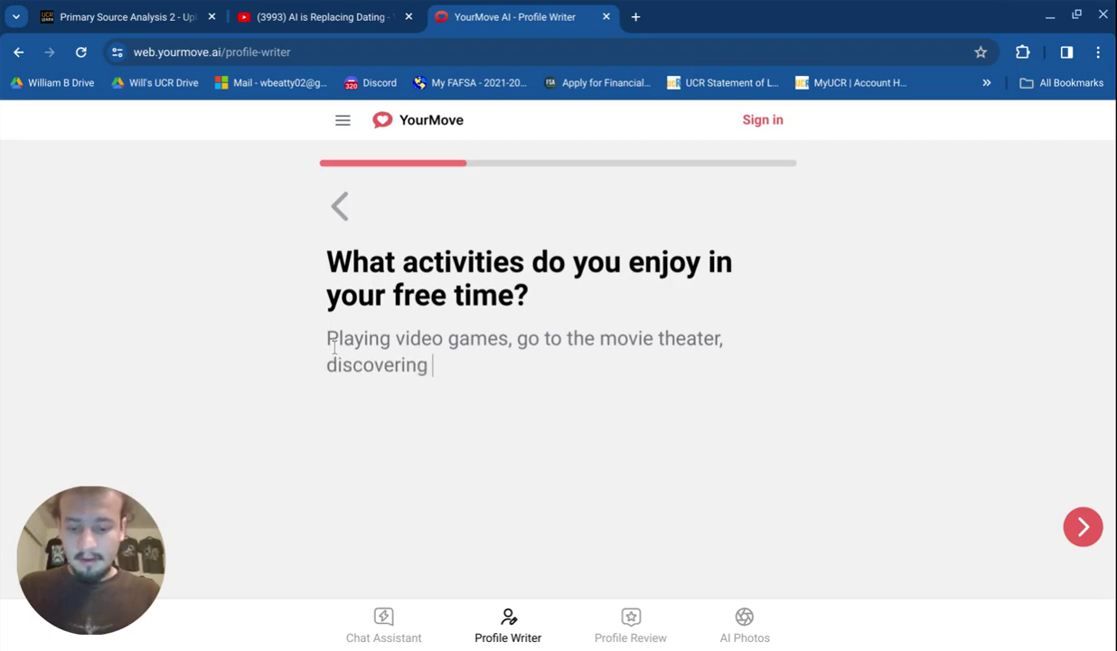
pyautogui.write('res')
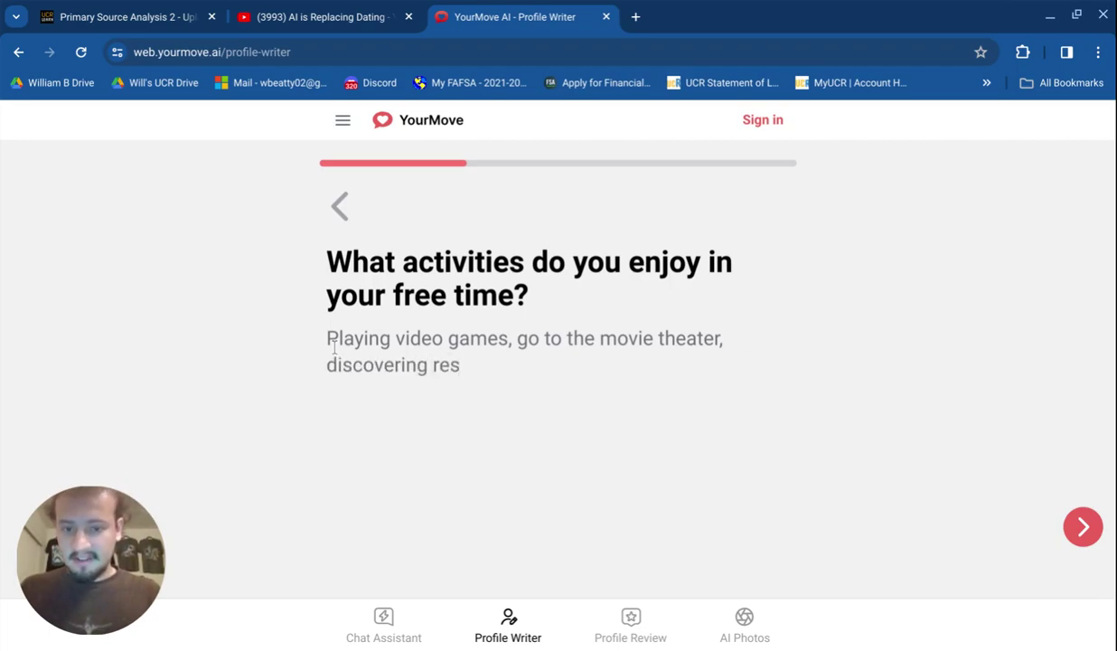
pyautogui.write('taur')
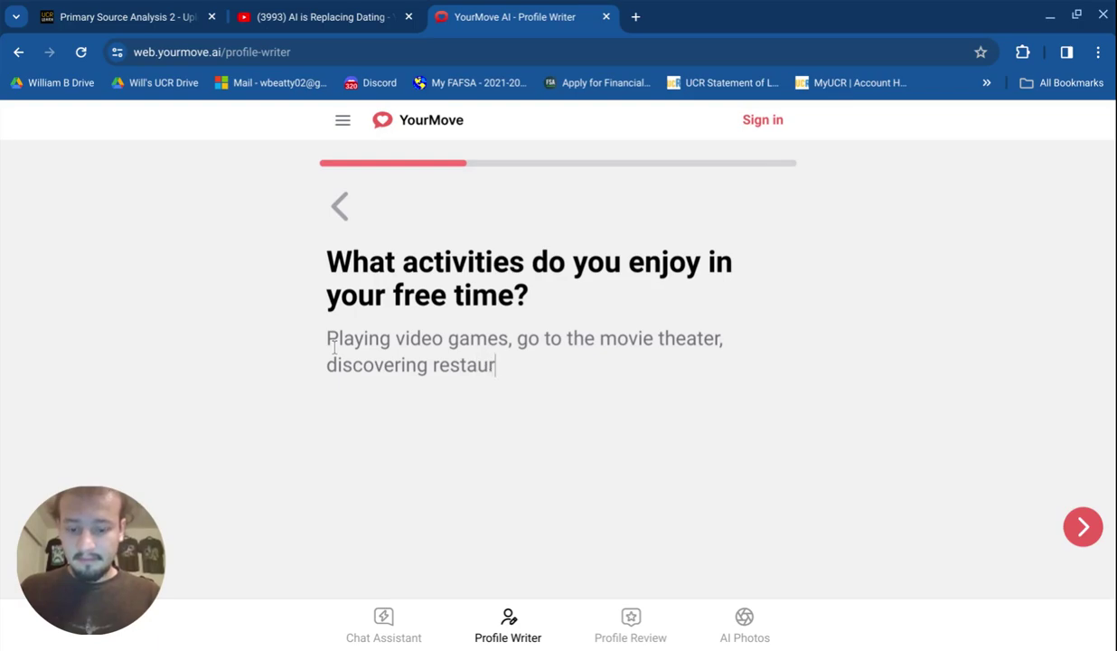
pyautogui.write('aunts')
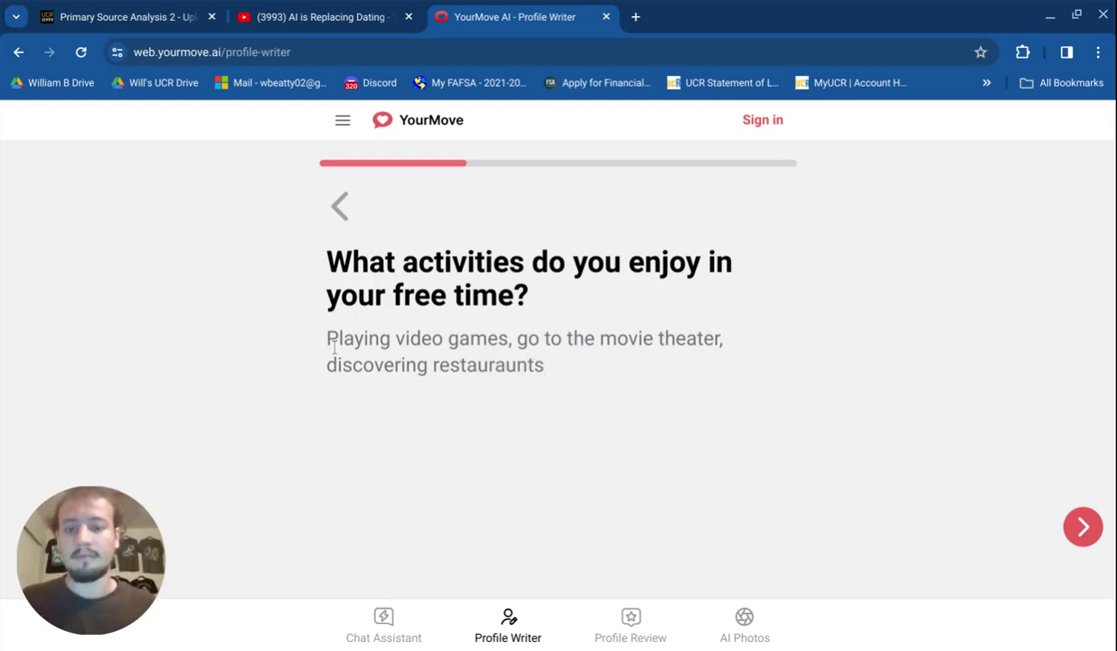
pyautogui.click(443, 364)
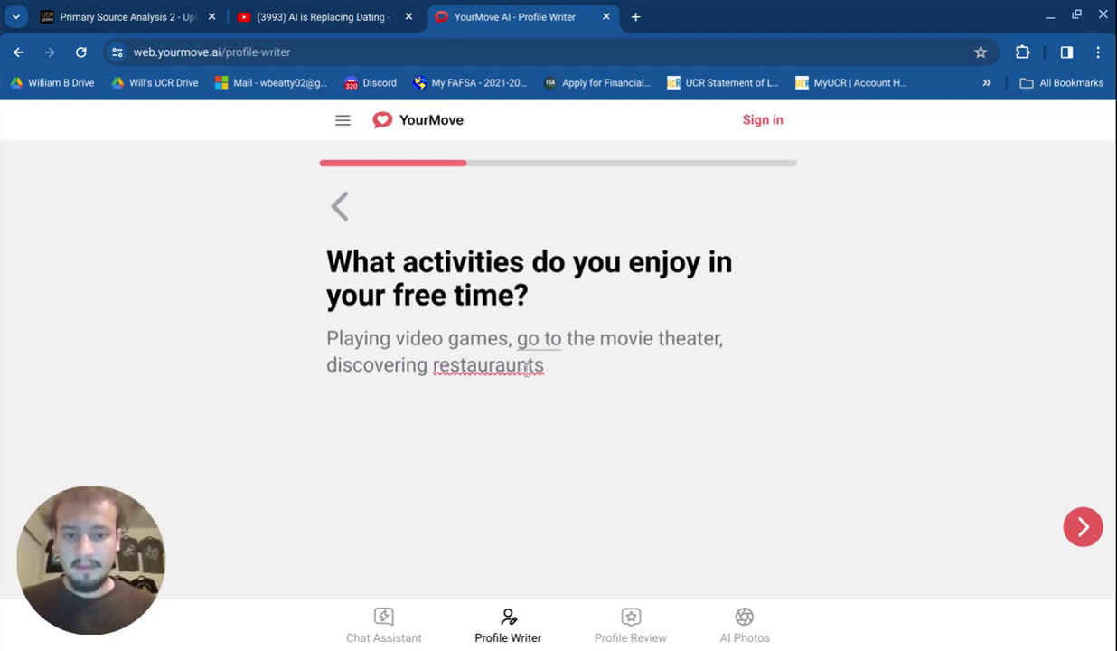
pyautogui.moveTo(543, 365); pyautogui.dragTo(297, 378)
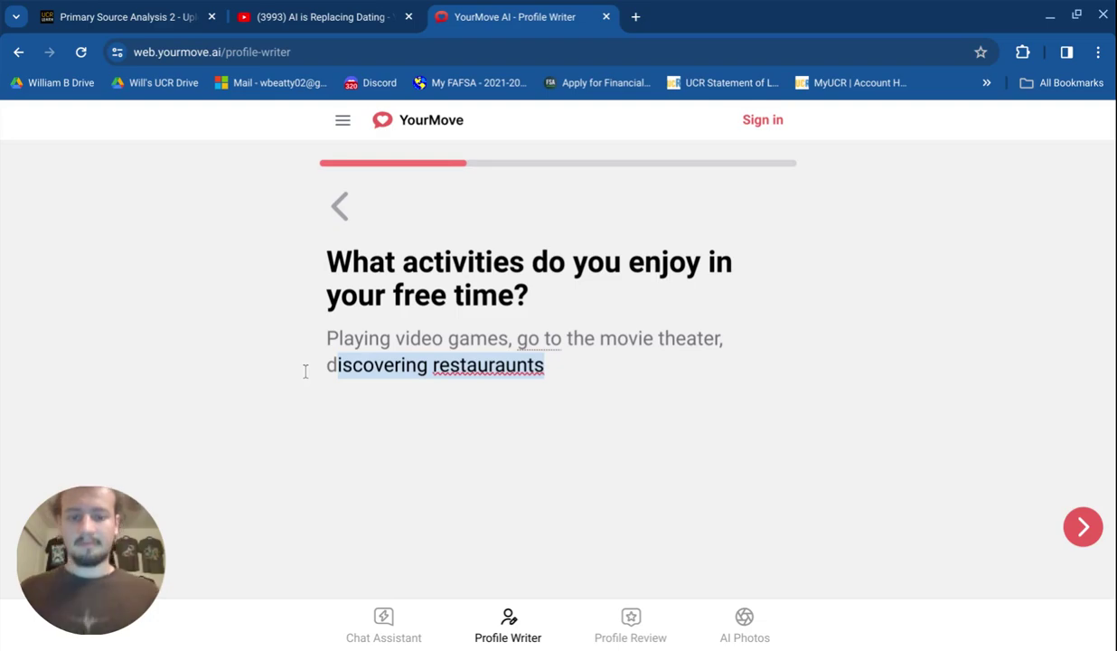
pyautogui.write('d')
pyautogui.press('BackSpace')
pyautogui.press('BackSpace')
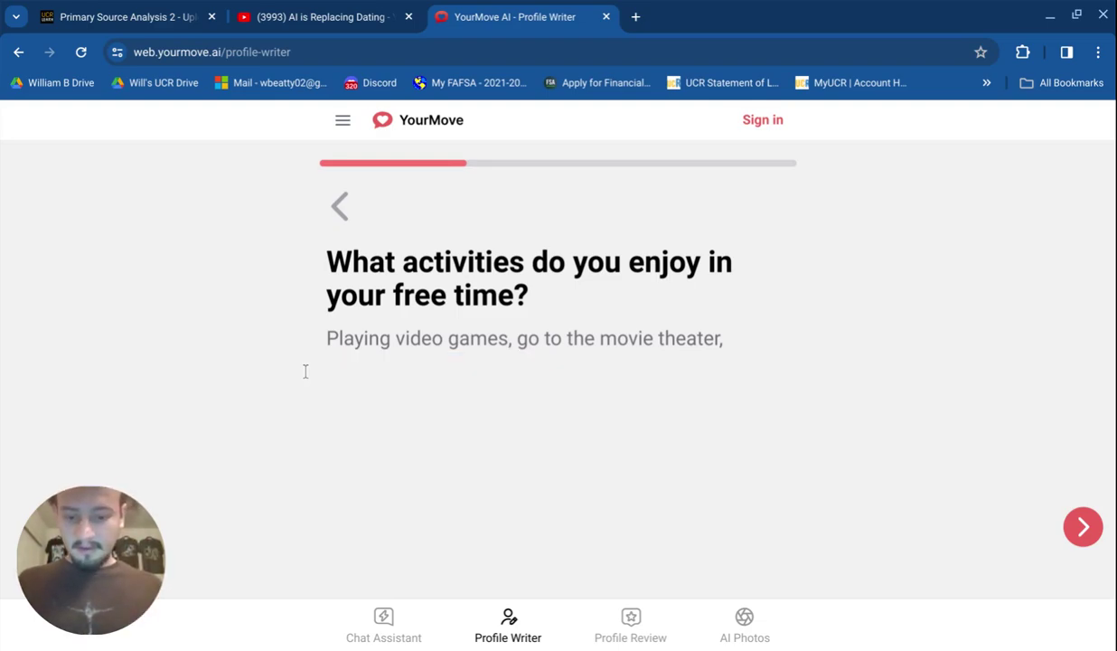
# Add "going out for dinner," to the activities answer and correct "go to" to "going to"
pyautogui.write('going out to eat')
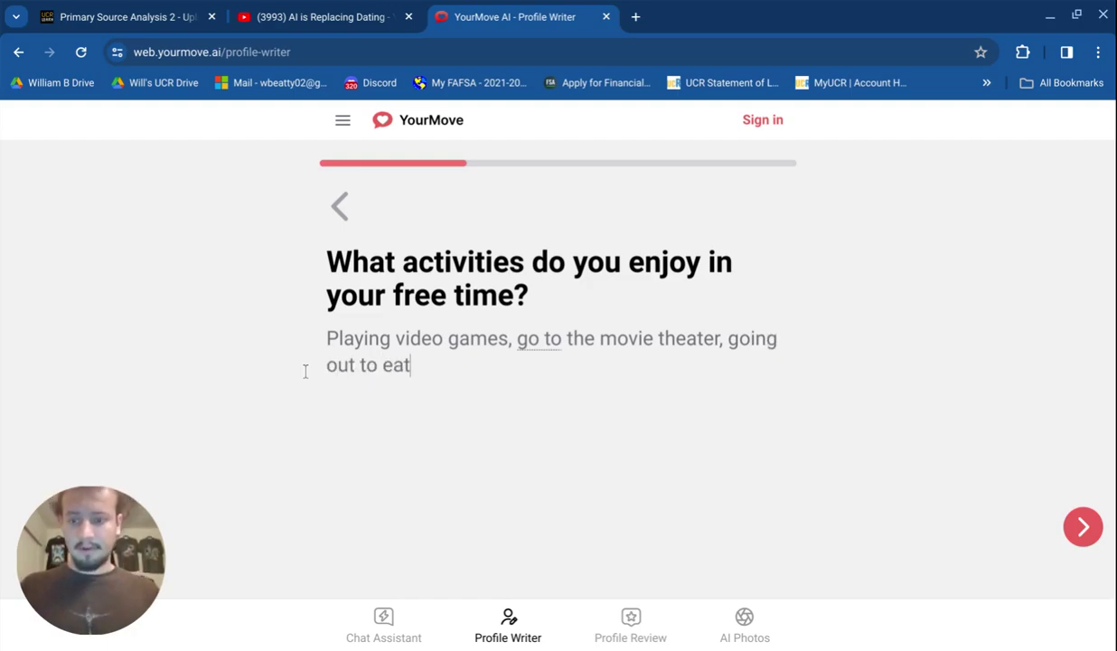
pyautogui.press('BackSpace')
pyautogui.press('BackSpace')
pyautogui.press('BackSpace')
pyautogui.press('BackSpace')
pyautogui.press('BackSpace')
pyautogui.press('BackSpace')
pyautogui.press('BackSpace')
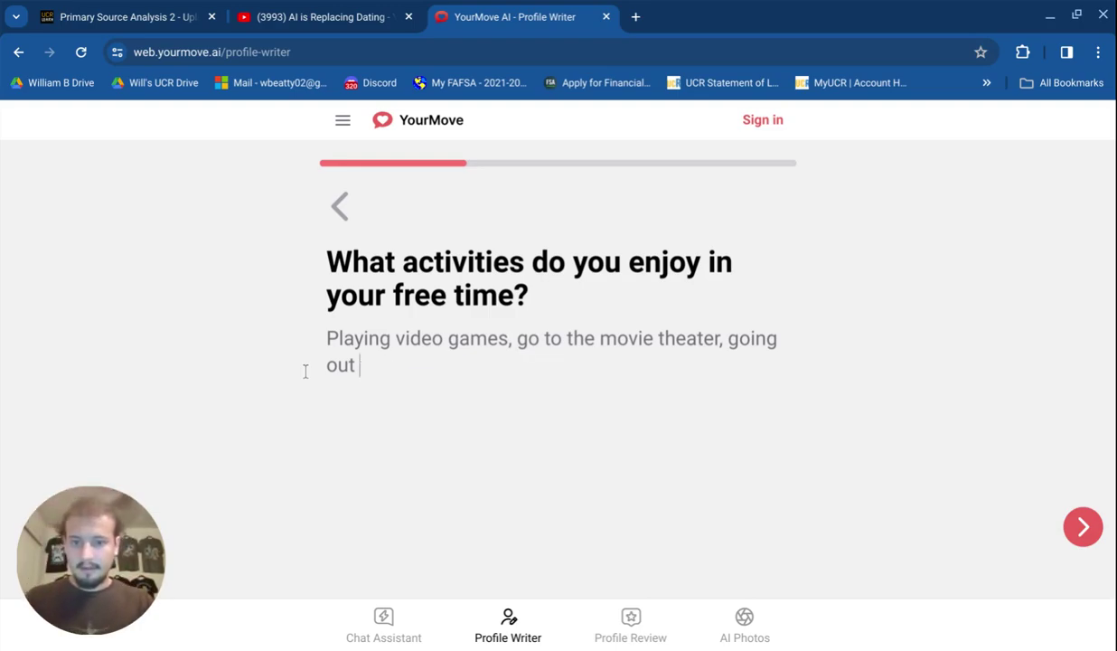
pyautogui.write('for dinner,')
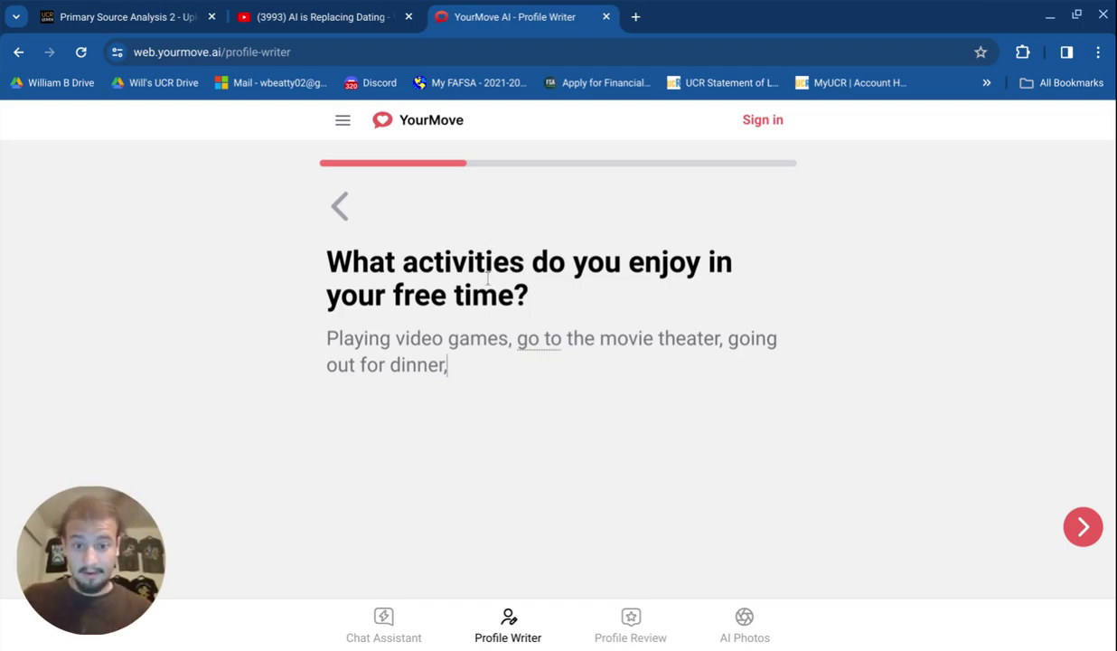
pyautogui.click(517, 338)
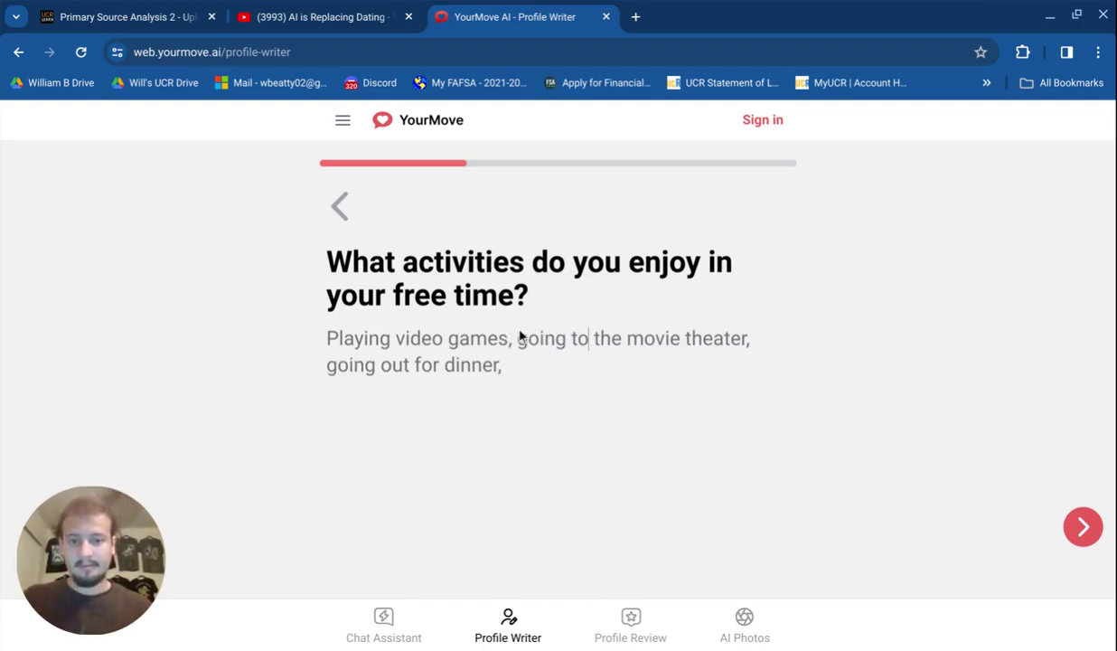
# Append "writing fiction," to the end of the activities answer
pyautogui.click(500, 366)
pyautogui.write('writng')
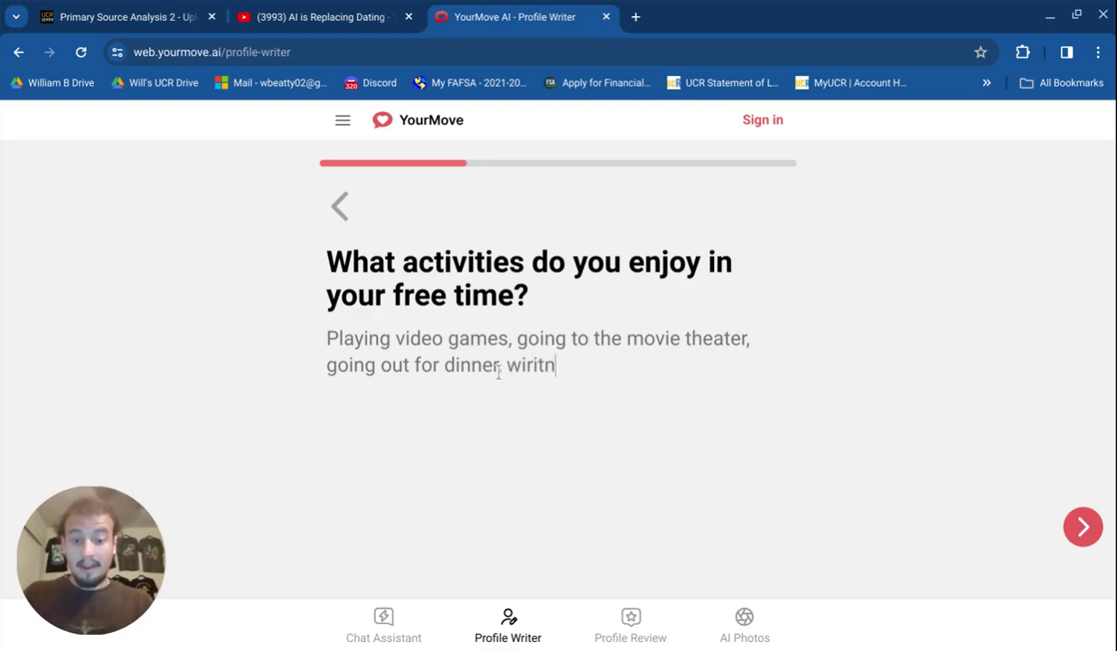
pyautogui.press('BackSpace')
pyautogui.press('BackSpace')
pyautogui.press('BackSpace')
pyautogui.press('BackSpace')
pyautogui.press('BackSpace')
pyautogui.write('i')
pyautogui.press('BackSpace')
pyautogui.write('riting ficit')
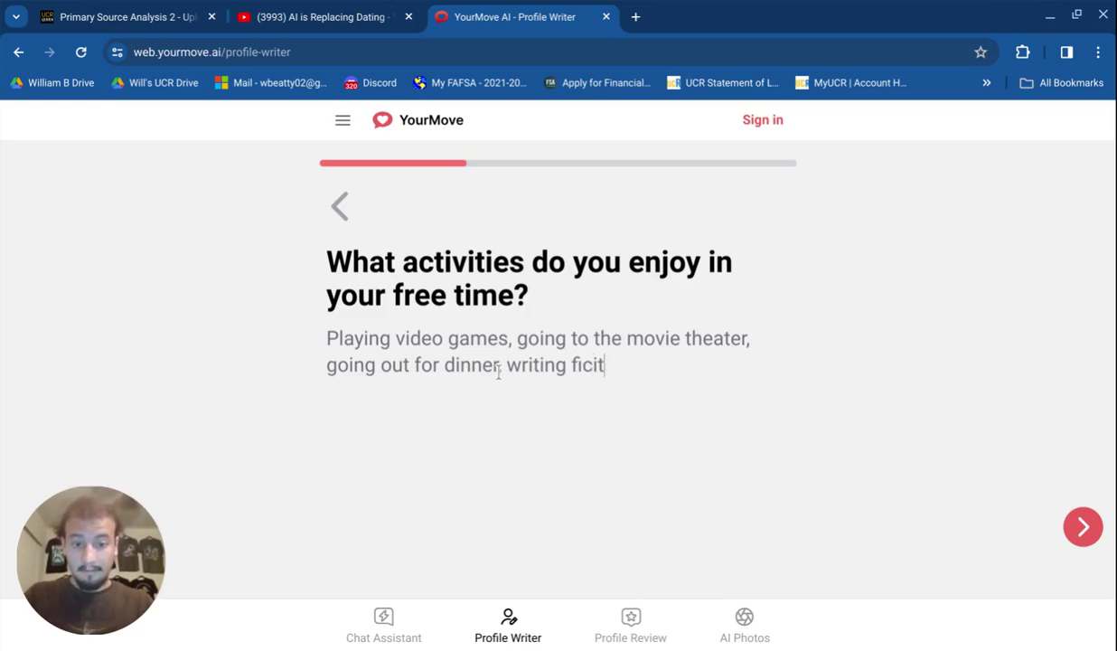
pyautogui.press('BackSpace')
pyautogui.press('BackSpace')
pyautogui.write('tion,')
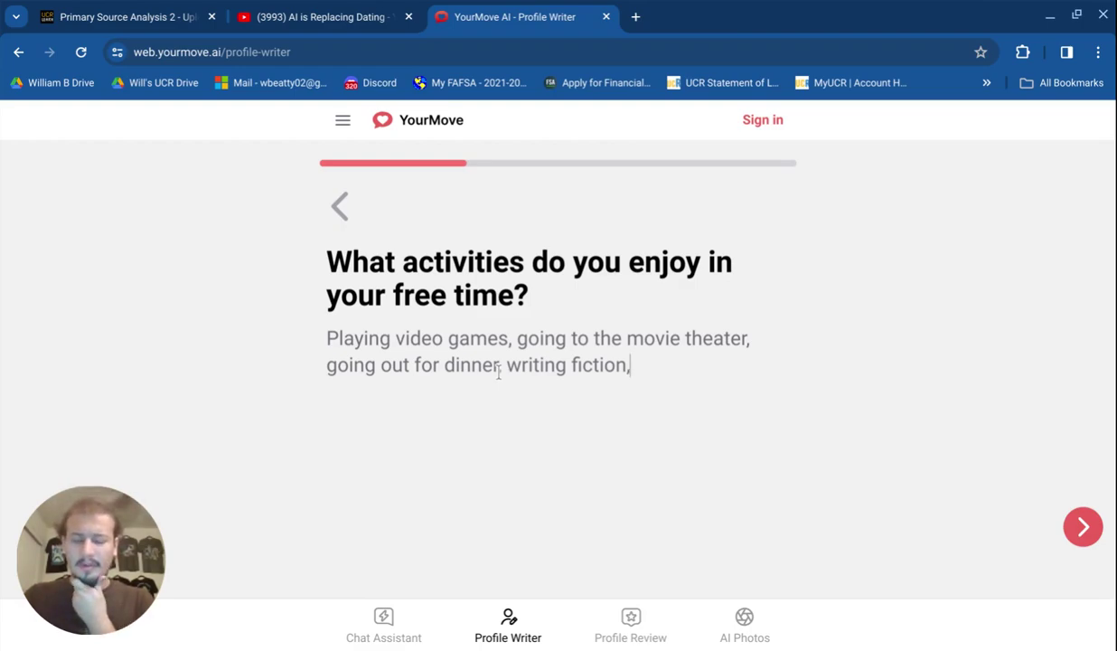
# Finish the activities answer with "making YouTube videos." and continue to the next question
pyautogui.write(' making ')
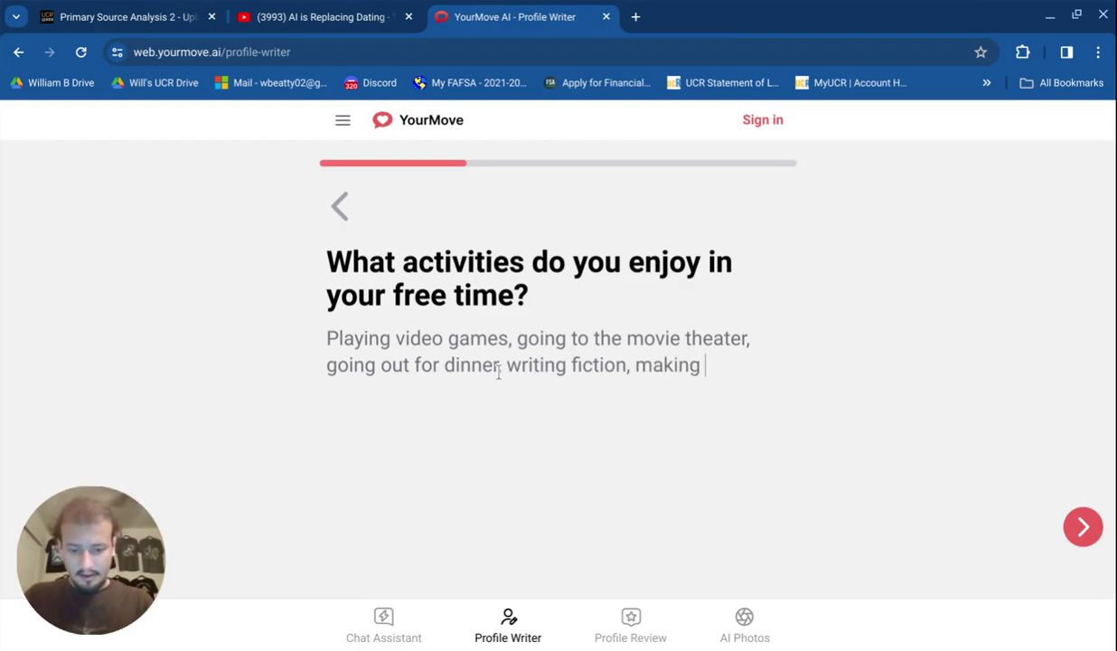
pyautogui.write('youtube videos')
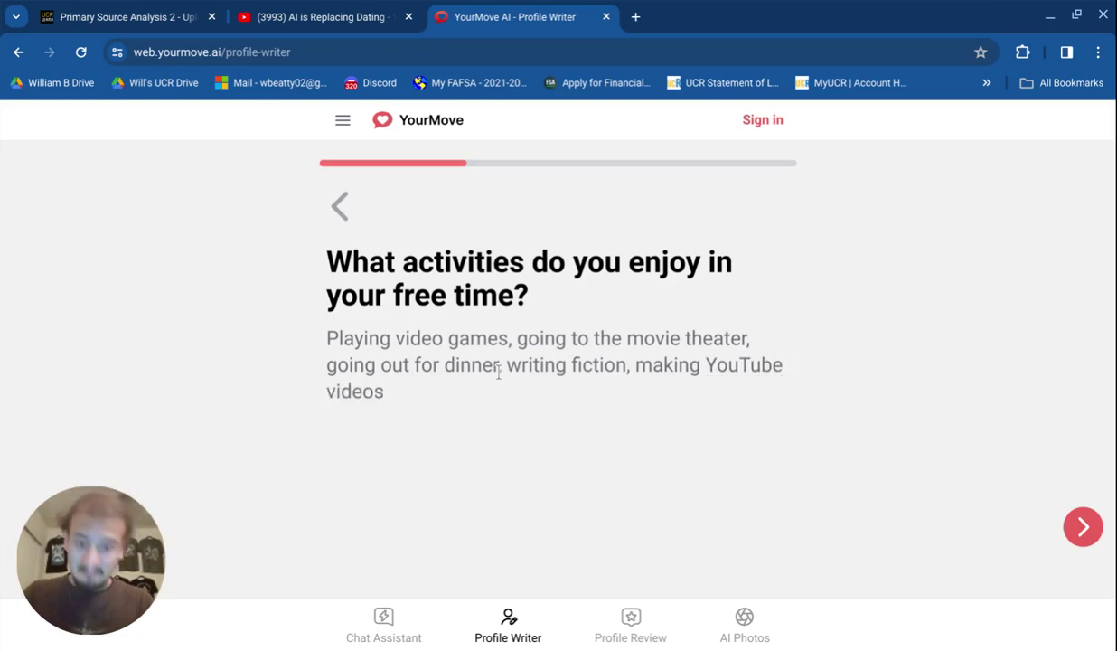
pyautogui.write('.')
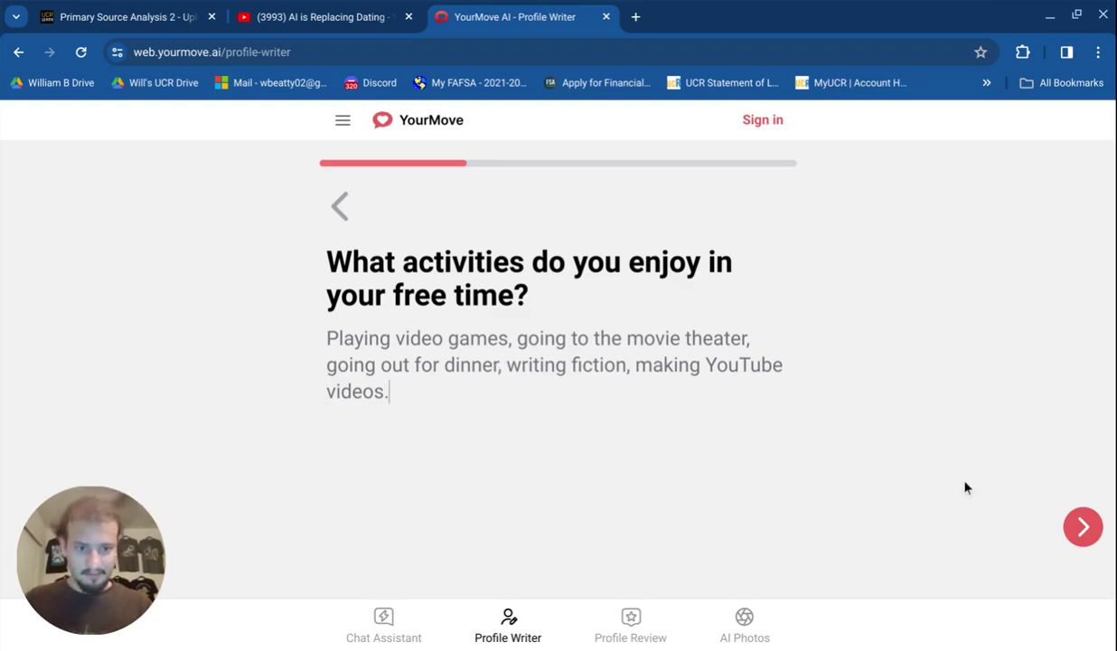
pyautogui.click(1084, 529)
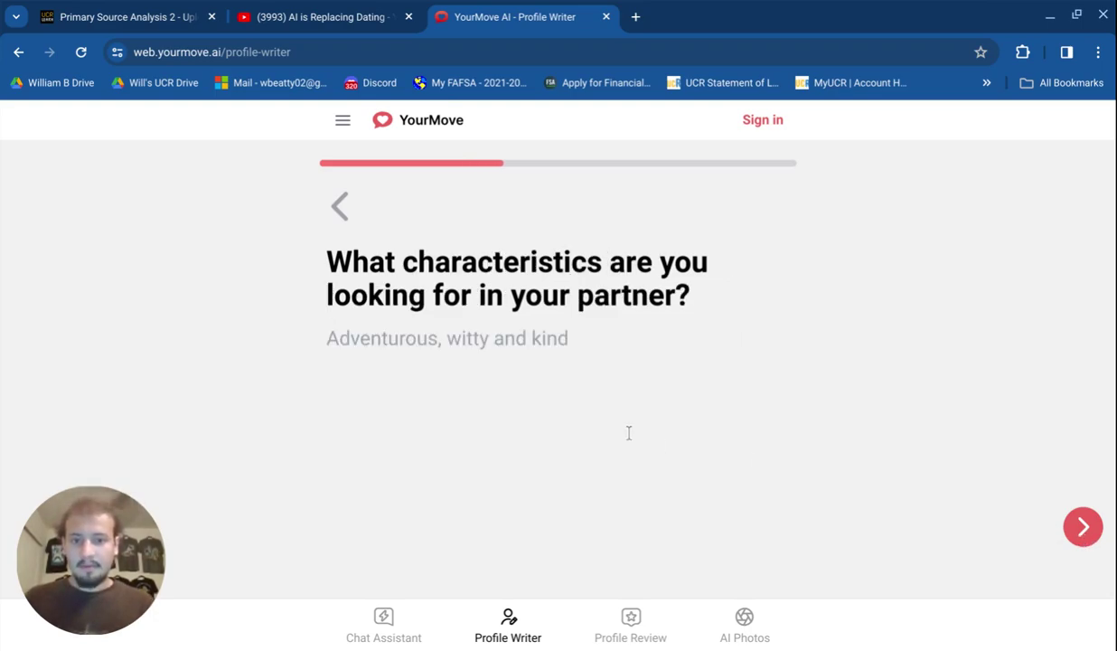
pyautogui.click(462, 344)
pyautogui.write('M')
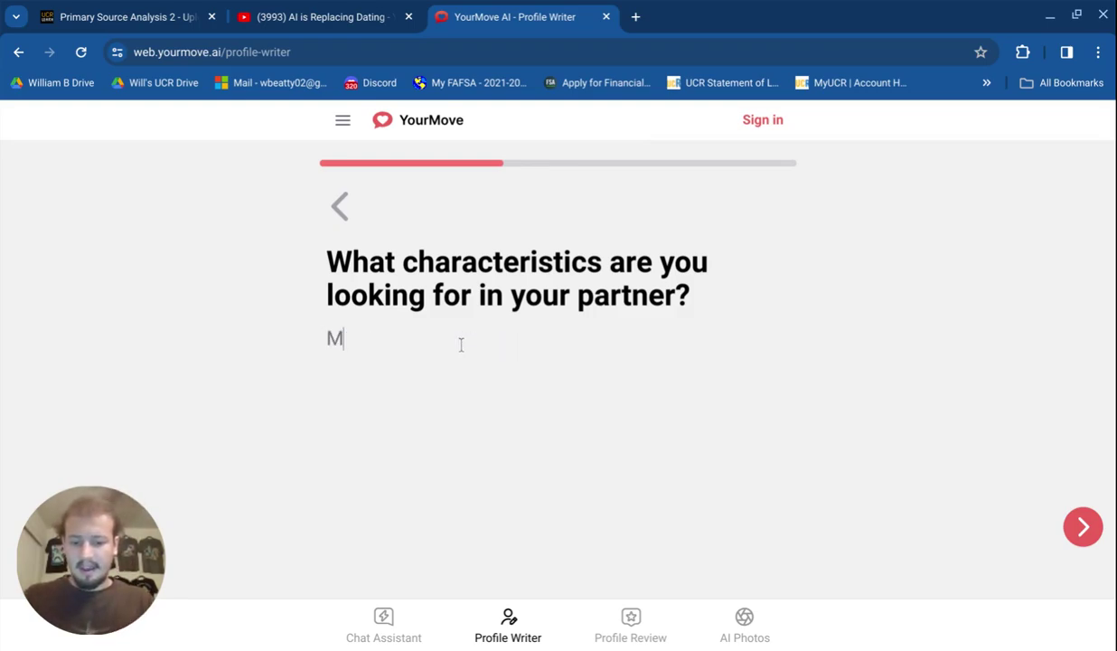
pyautogui.write('aturity')
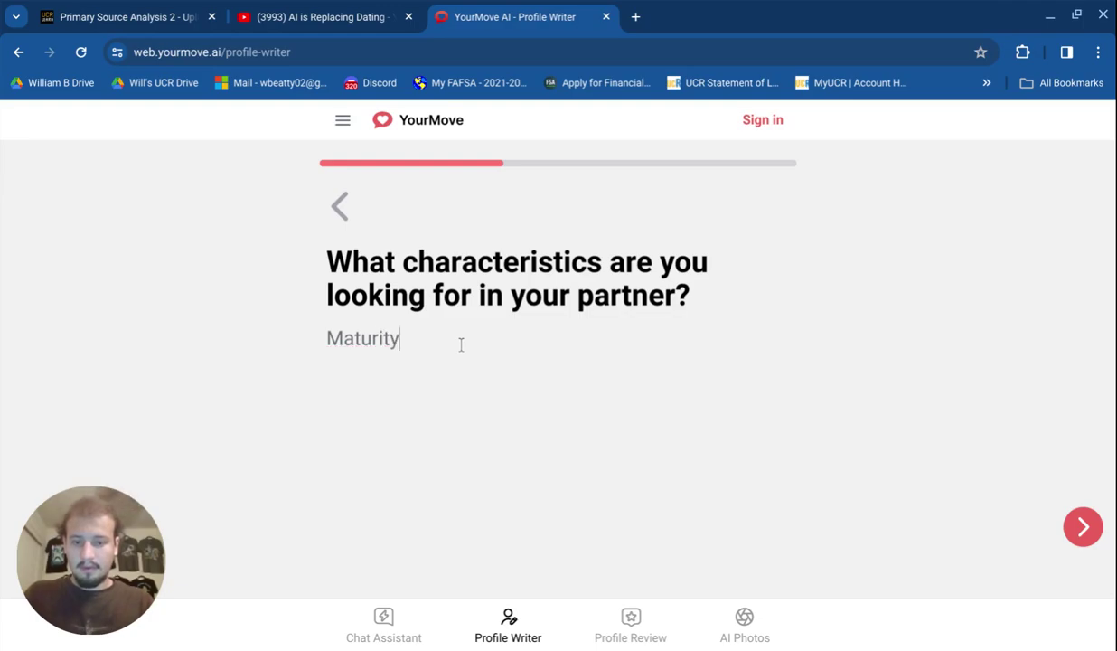
pyautogui.press('BackSpace')
pyautogui.press('BackSpace')
pyautogui.press('BackSpace')
pyautogui.press('BackSpace')
pyautogui.press('BackSpace')
pyautogui.press('BackSpace')
pyautogui.press('BackSpace')
pyautogui.press('BackSpace')
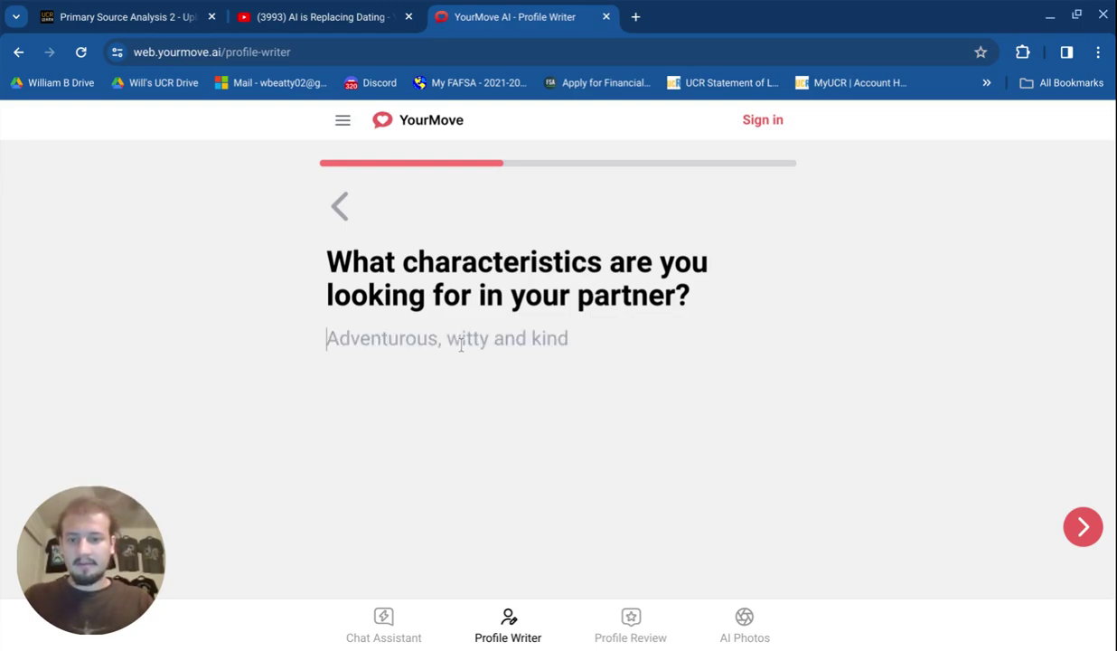
# Answer the partner characteristics question with "Mature, spontaneous, confident" and continue to the next question
pyautogui.write('Matur')
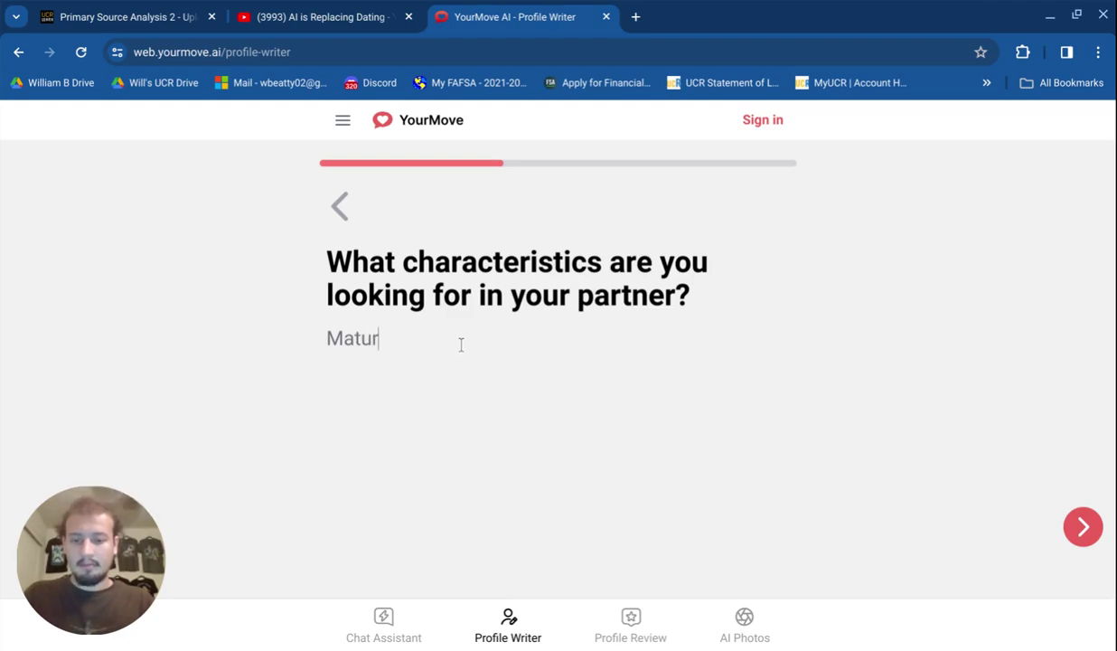
pyautogui.write('e, spontano')
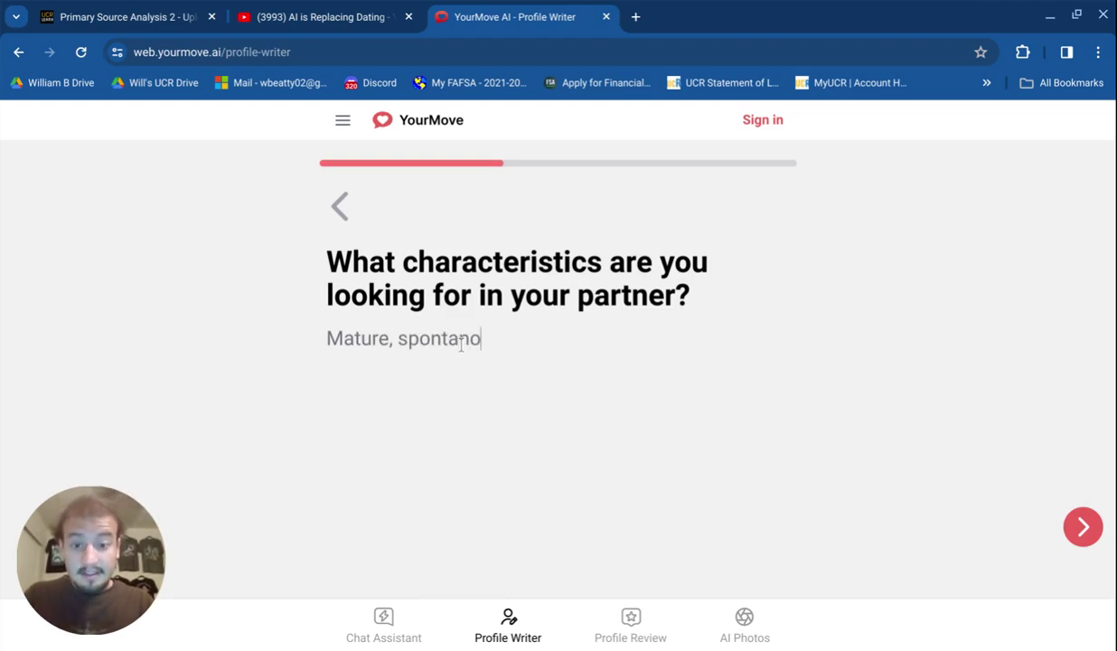
pyautogui.press('BackSpace')
pyautogui.write('eous,')
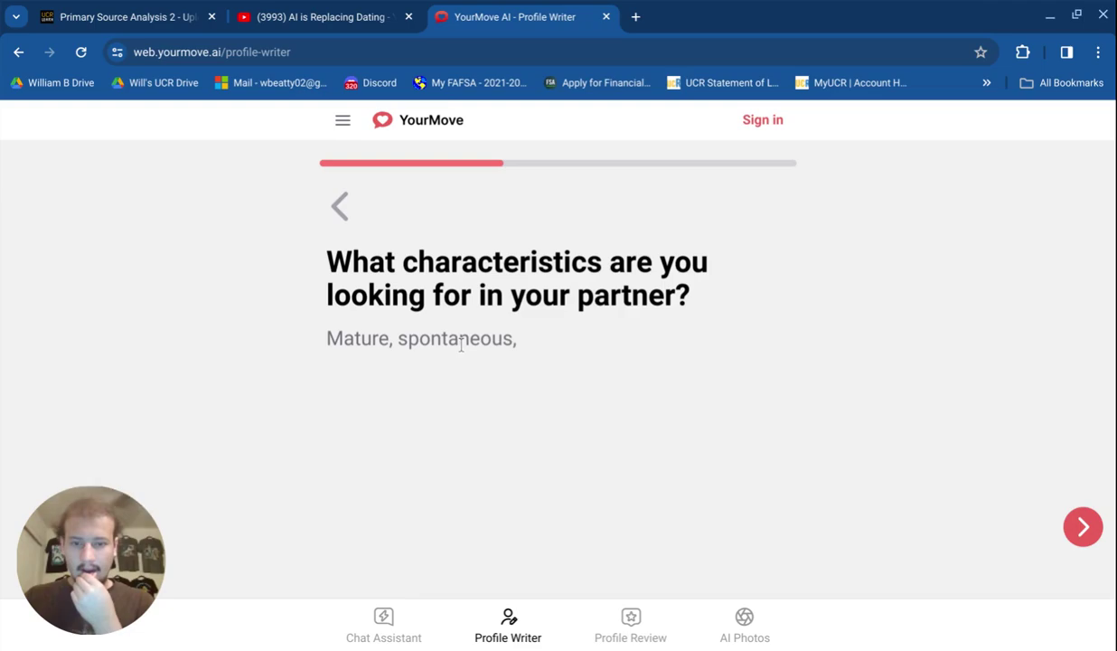
pyautogui.write('confidne')
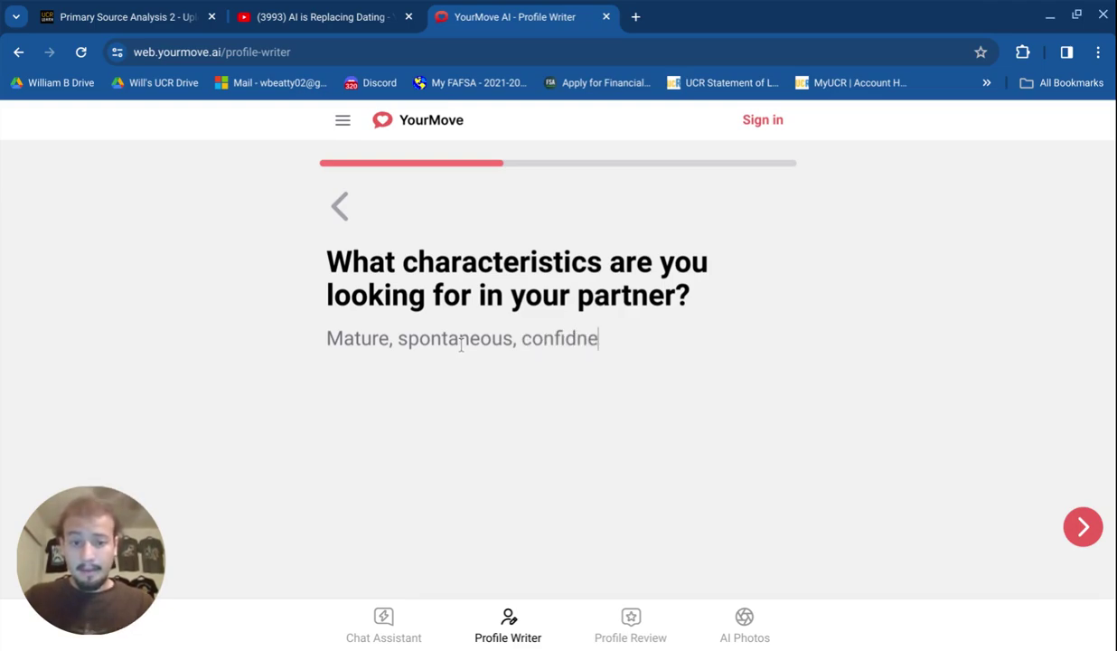
pyautogui.press('BackSpace')
pyautogui.press('BackSpace')
pyautogui.write('ent')
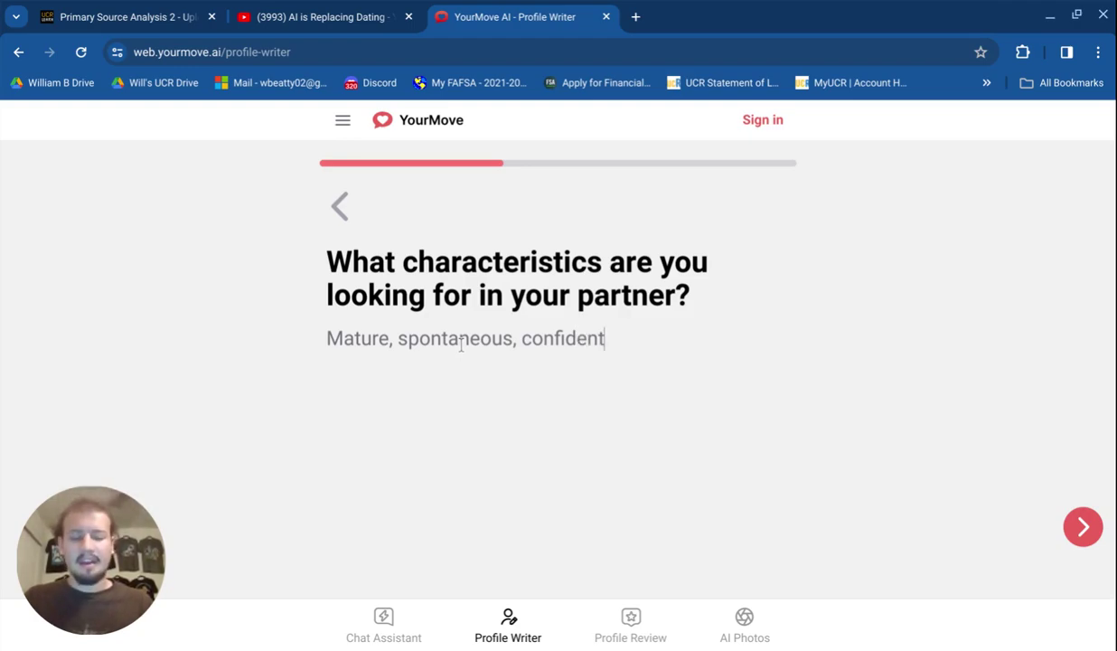
pyautogui.click(1083, 527)
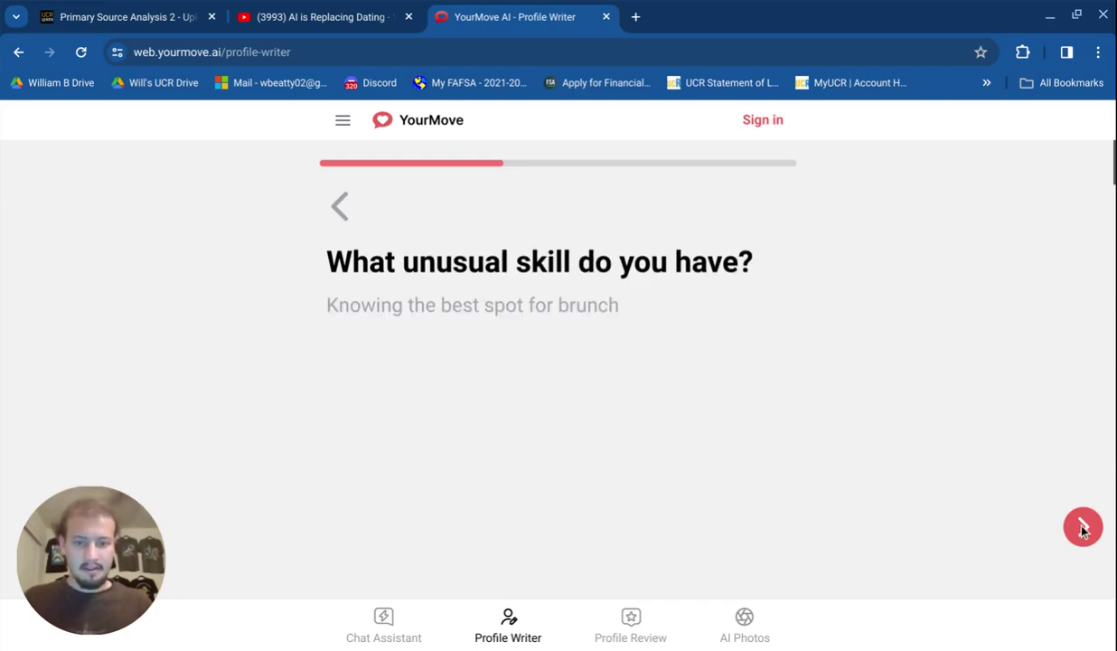
# Answer the unusual skill question with "Writing poetry on the fly." and continue to the next question
pyautogui.click(442, 305)
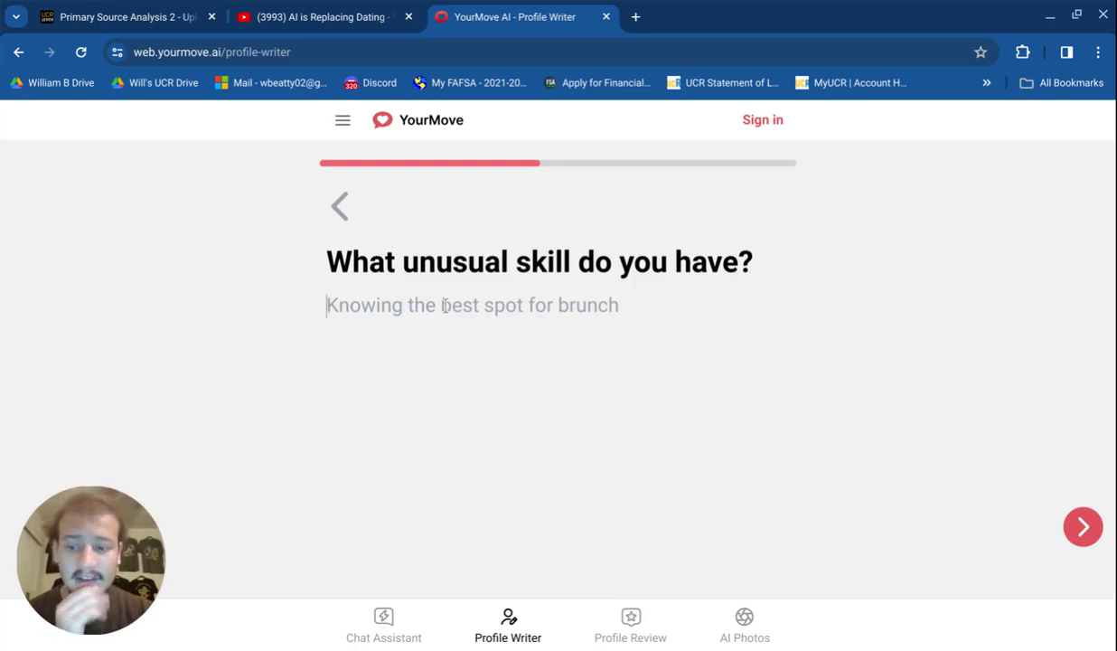
pyautogui.write('Writing ')
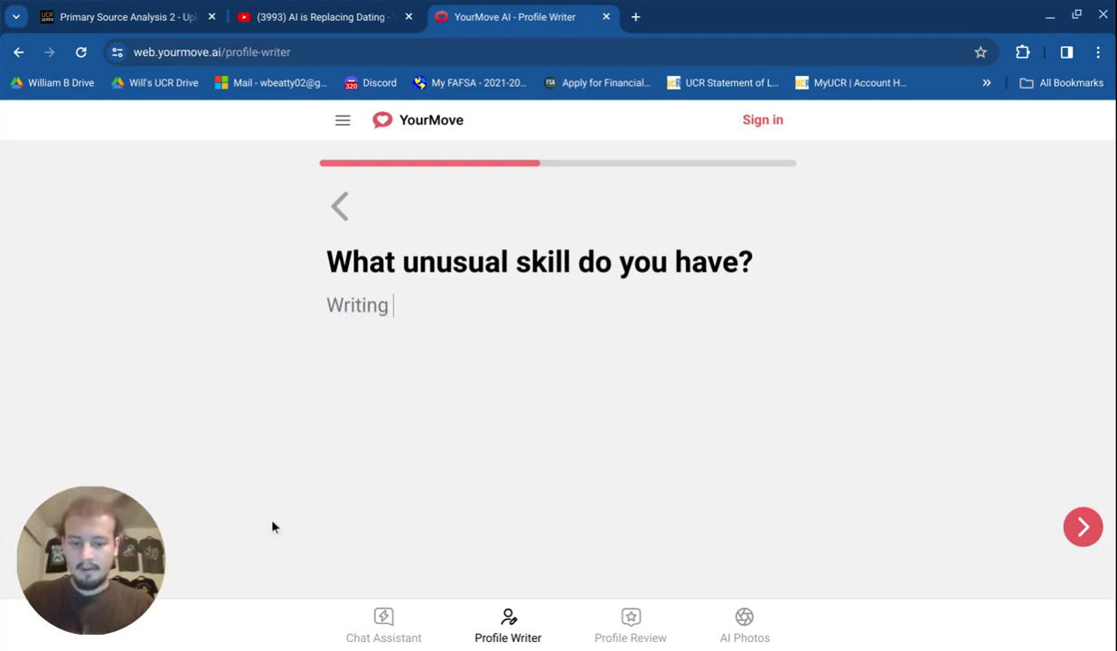
pyautogui.write('poetry ')
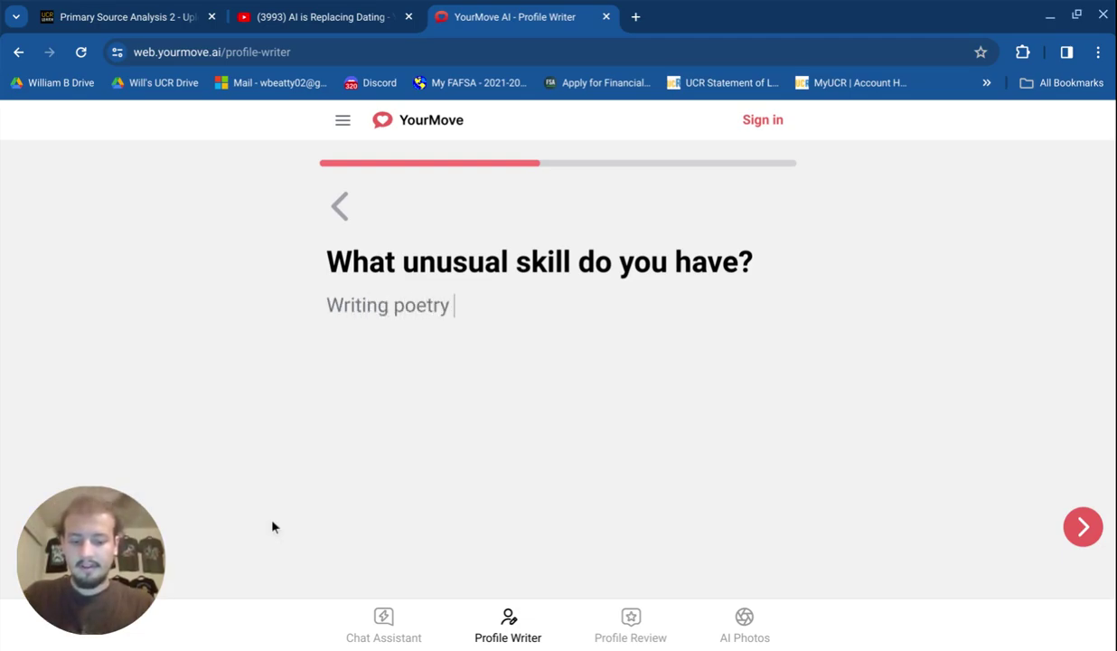
pyautogui.write('on the fly.')
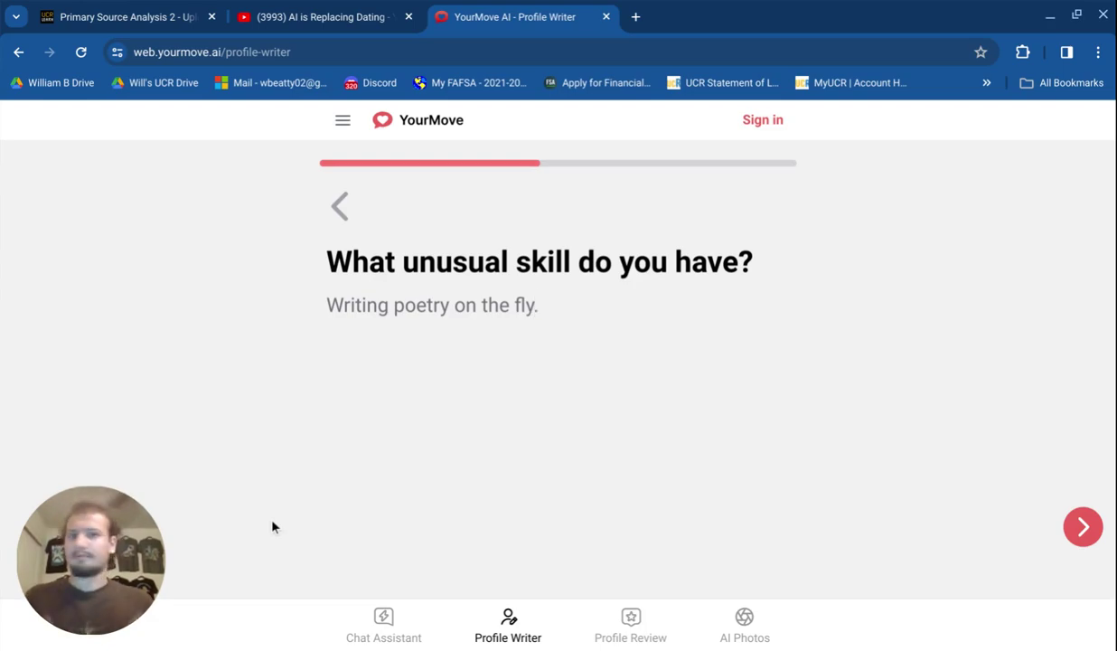
pyautogui.click(1082, 522)
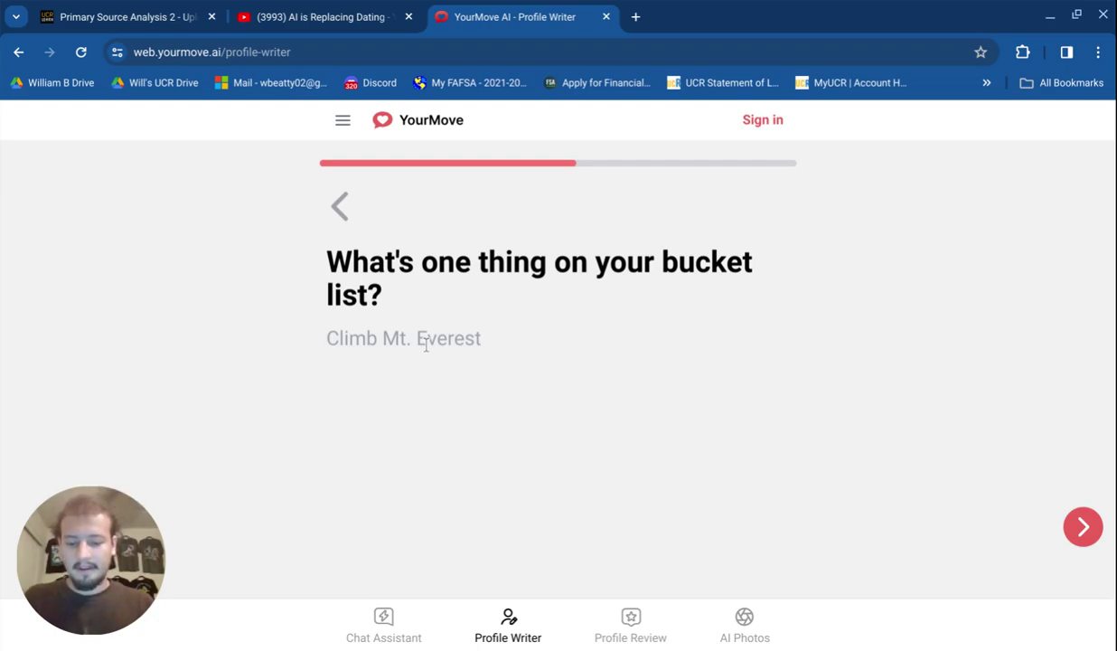
# Answer the bucket list question with "Finding a girlfriend" and continue to the next question
pyautogui.write('Finding a girlfire')
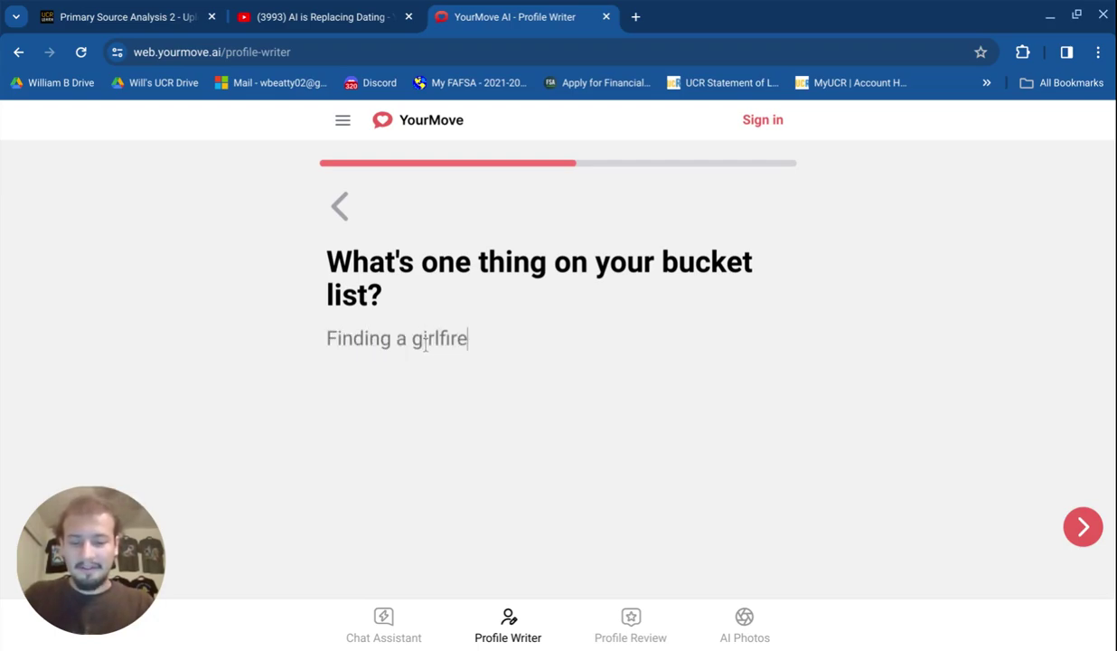
pyautogui.write('nd')
pyautogui.press('BackSpace')
pyautogui.press('BackSpace')
pyautogui.press('BackSpace')
pyautogui.press('BackSpace')
pyautogui.press('BackSpace')
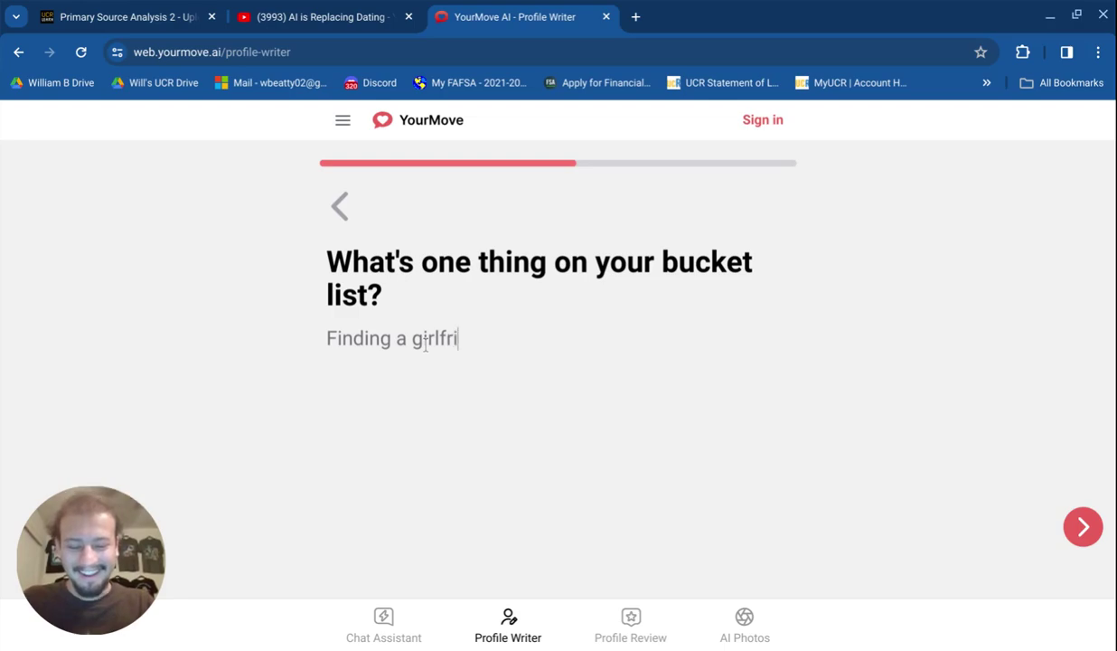
pyautogui.write('end')
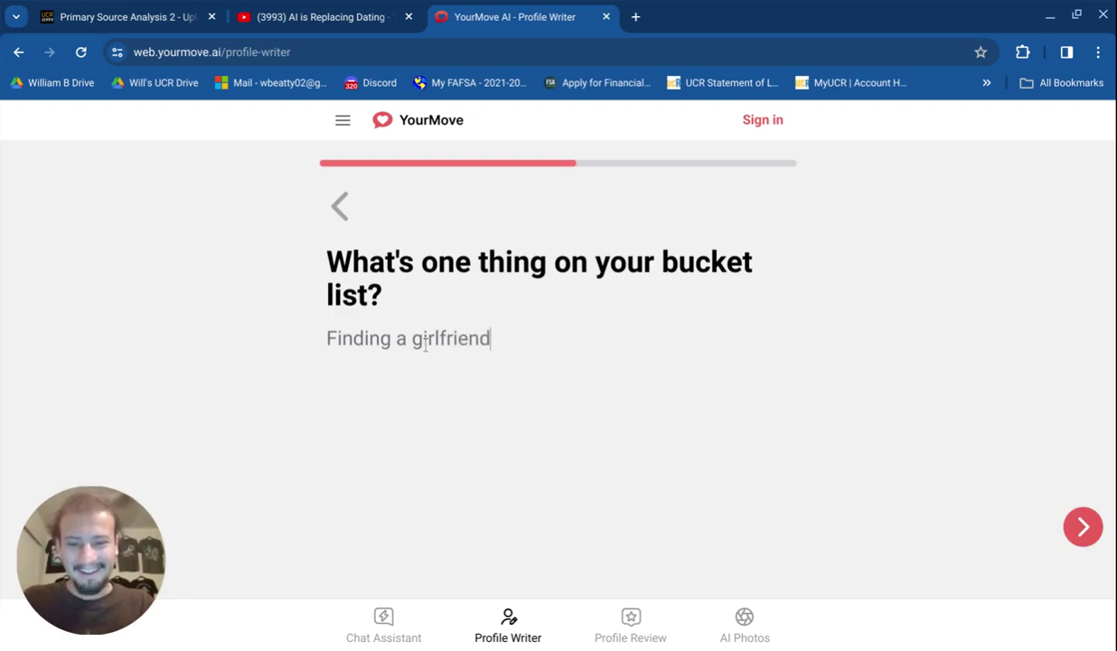
pyautogui.click(1077, 529)
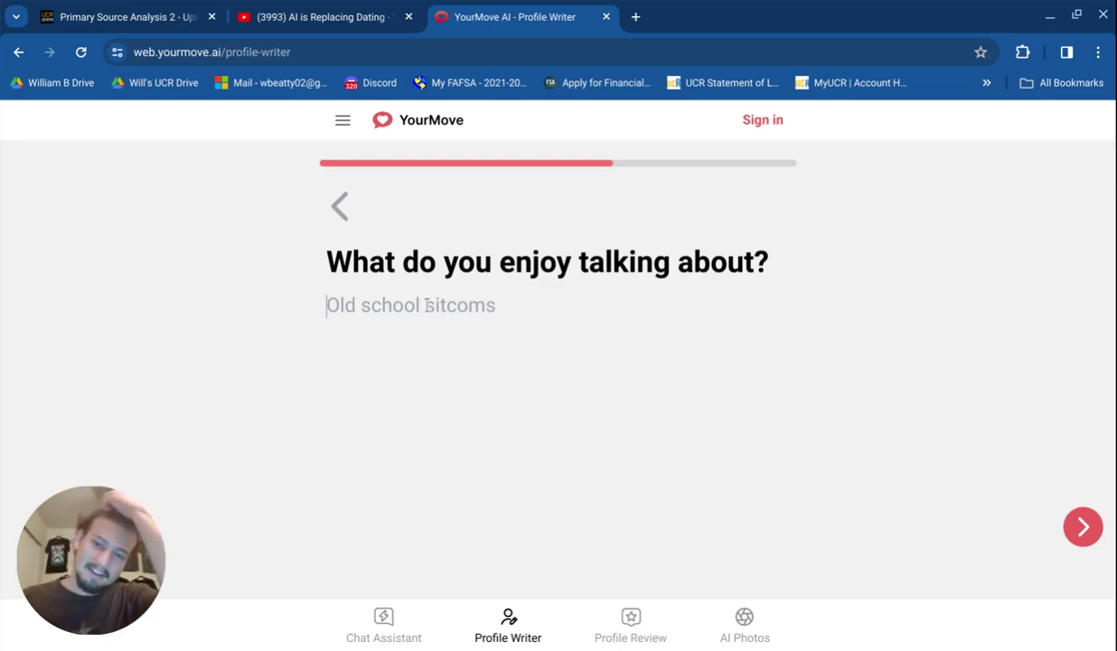
# Begin the answer about favourite conversation topics with "Action movies, food,"
pyautogui.write('A')
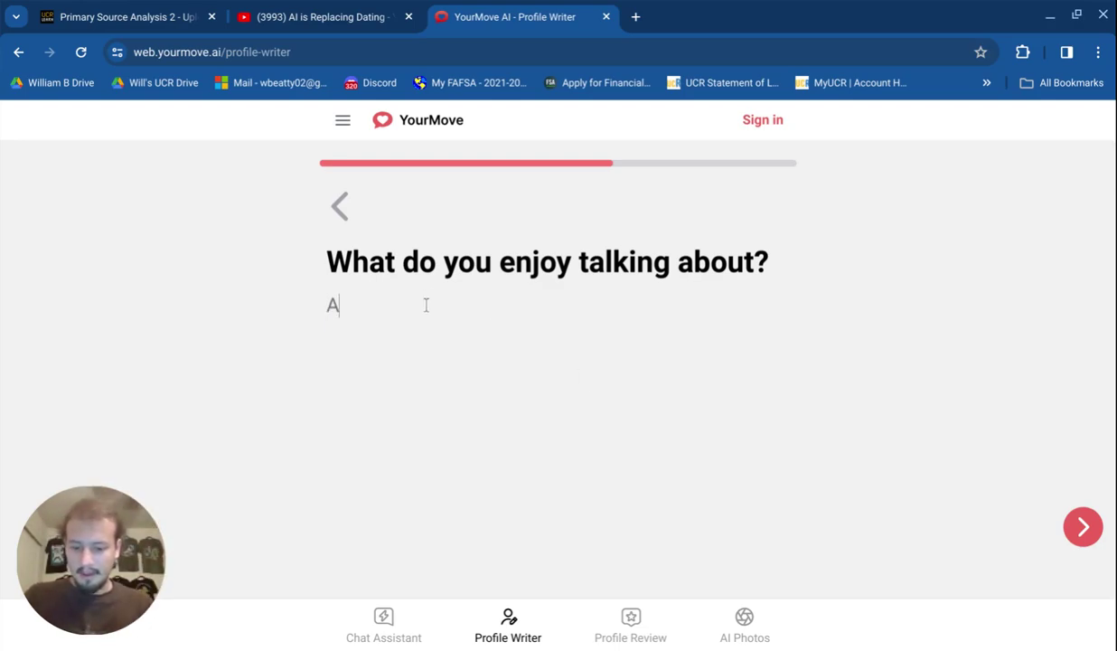
pyautogui.write('ction movies,')
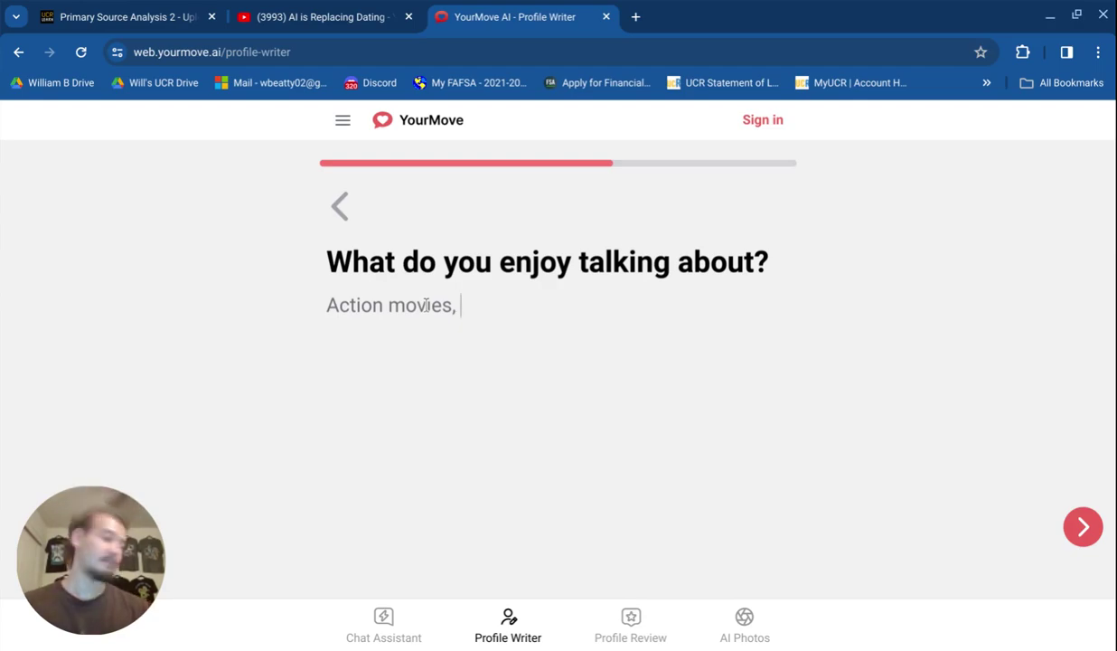
pyautogui.write('food,')
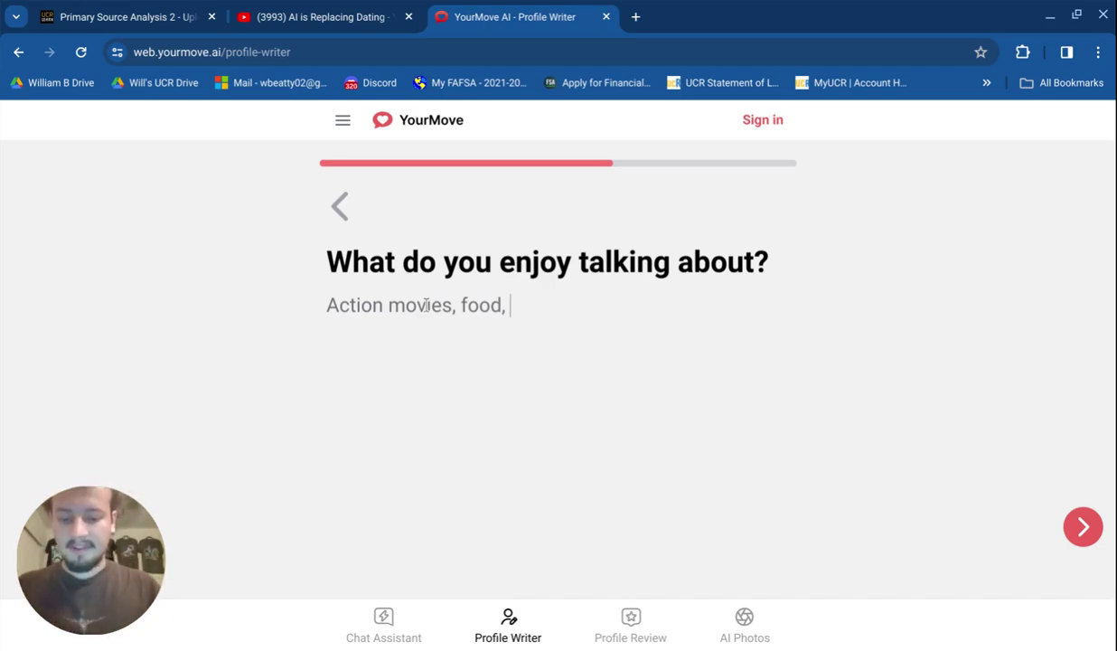
pyautogui.write('future plans')
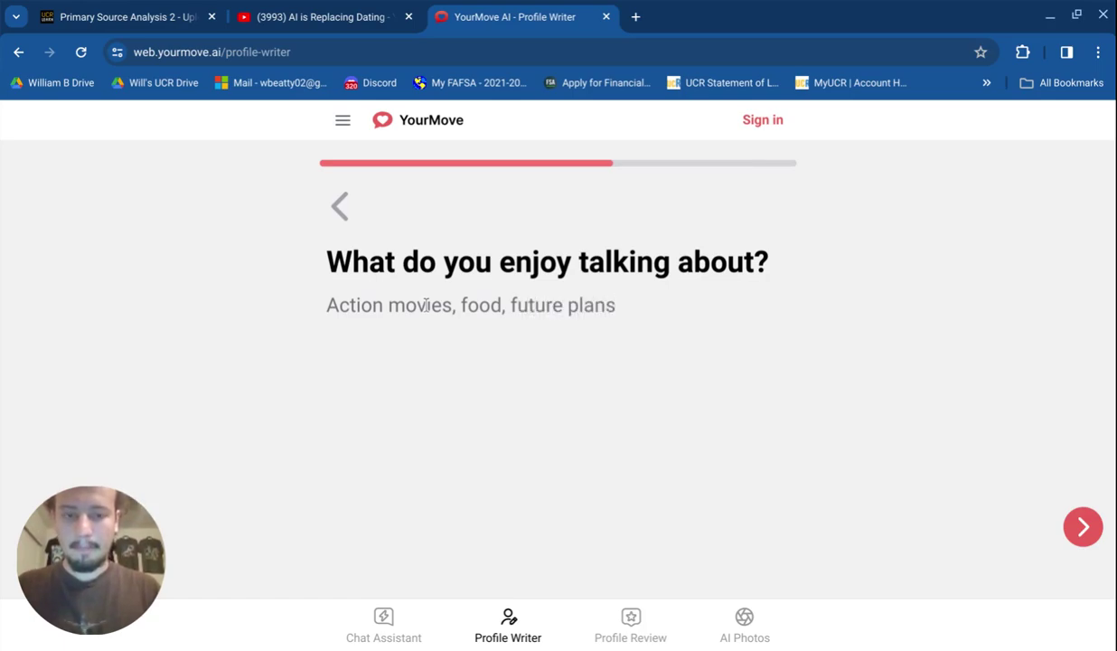
pyautogui.press('BackSpace')
pyautogui.press('BackSpace')
pyautogui.press('BackSpace')
pyautogui.press('BackSpace')
pyautogui.press('BackSpace')
pyautogui.press('BackSpace')
pyautogui.press('BackSpace')
pyautogui.press('BackSpace')
pyautogui.press('BackSpace')
pyautogui.press('BackSpace')
pyautogui.press('BackSpace')
pyautogui.press('BackSpace')
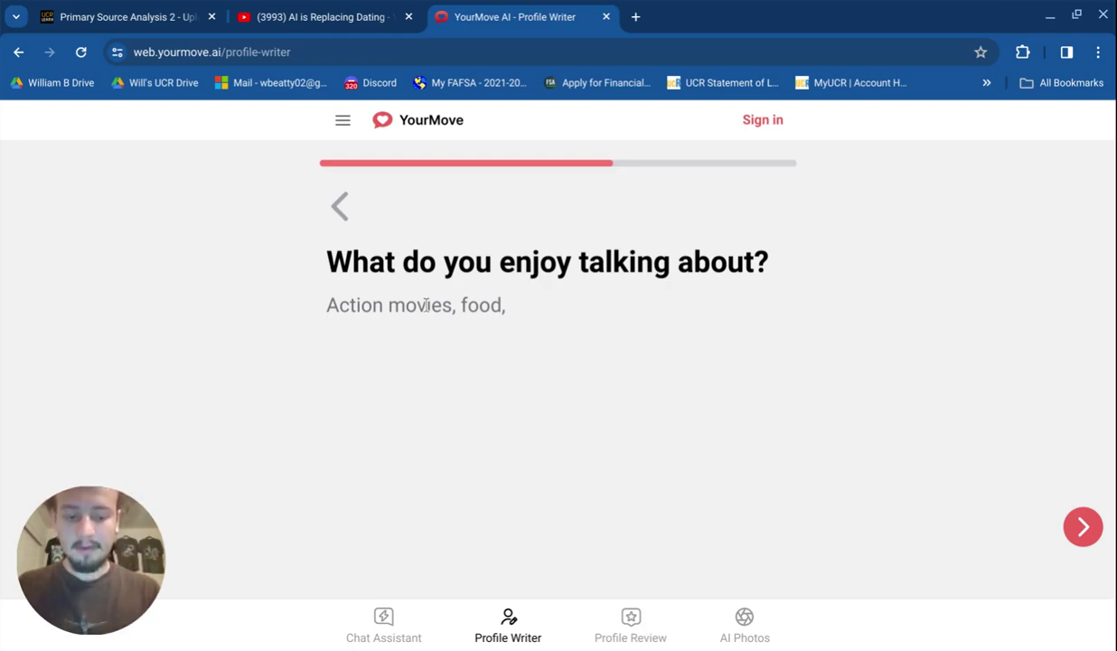
# Add "my bucket list" after "food," in the conversation topics answer
pyautogui.write('bucket list')
pyautogui.press('Left')
pyautogui.press('Left')
pyautogui.press('Left')
pyautogui.press('Left')
pyautogui.press('Left')
pyautogui.press('Left')
pyautogui.press('Left')
pyautogui.press('Left')
pyautogui.press('Left')
pyautogui.press('Left')
pyautogui.press('Left')
pyautogui.press('Left')
pyautogui.press('Left')
pyautogui.write('my')
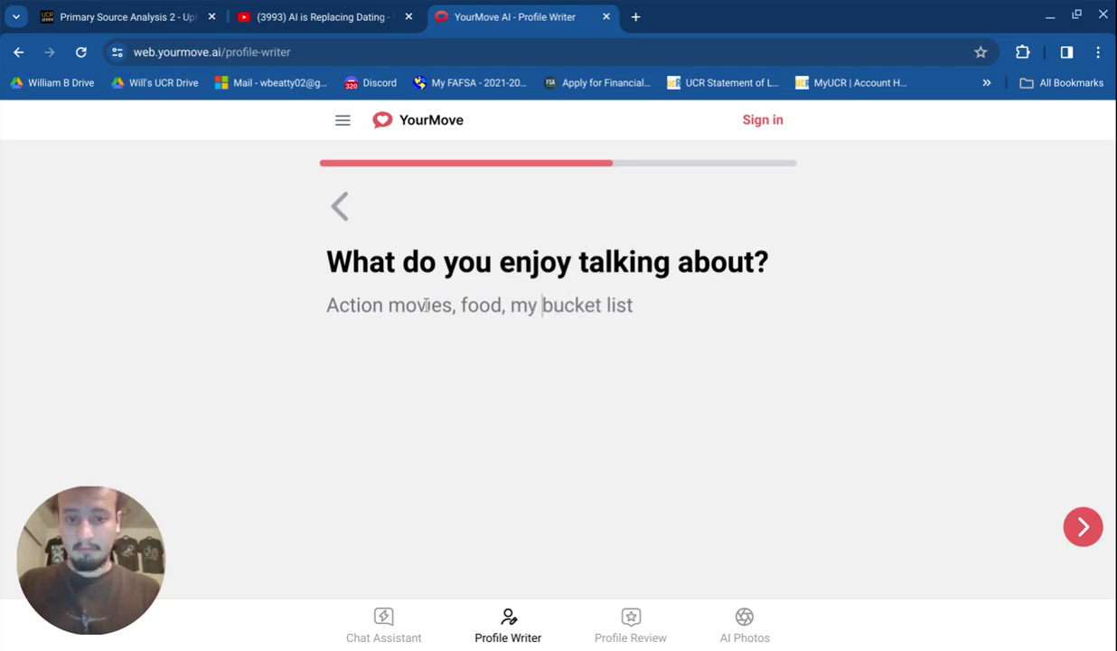
# Append ", writing," to the end of the conversation topics answer
pyautogui.press('Right')
pyautogui.press('Right')
pyautogui.press('Right')
pyautogui.press('Right')
pyautogui.press('Right')
pyautogui.press('Right')
pyautogui.press('Right')
pyautogui.press('Right')
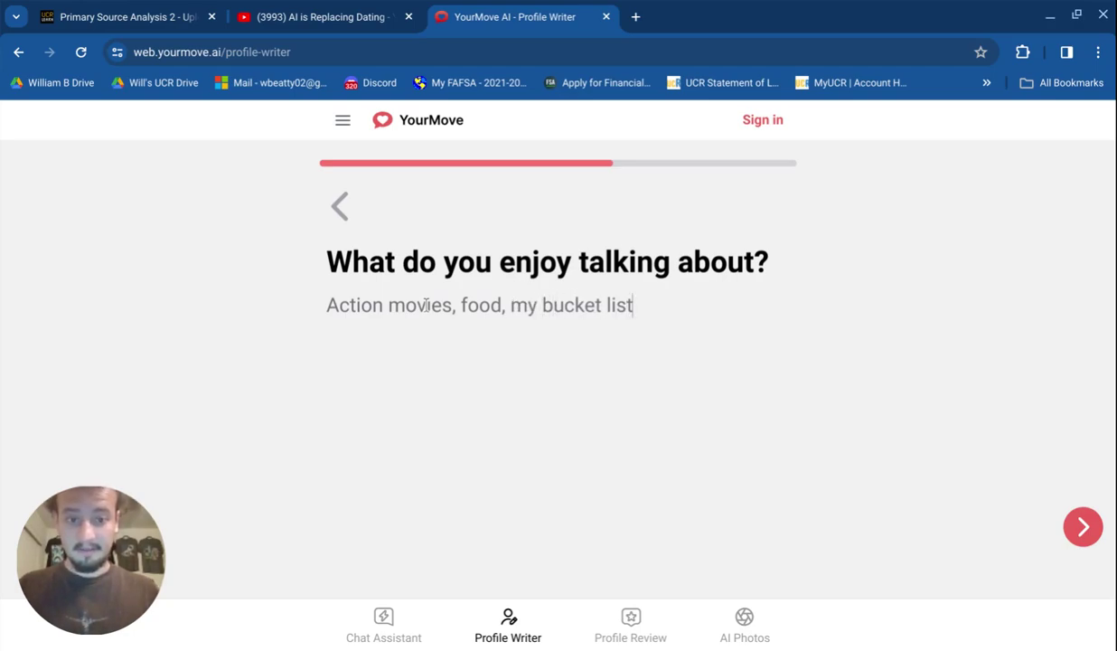
pyautogui.press('Right')
pyautogui.press('Right')
pyautogui.write(',')
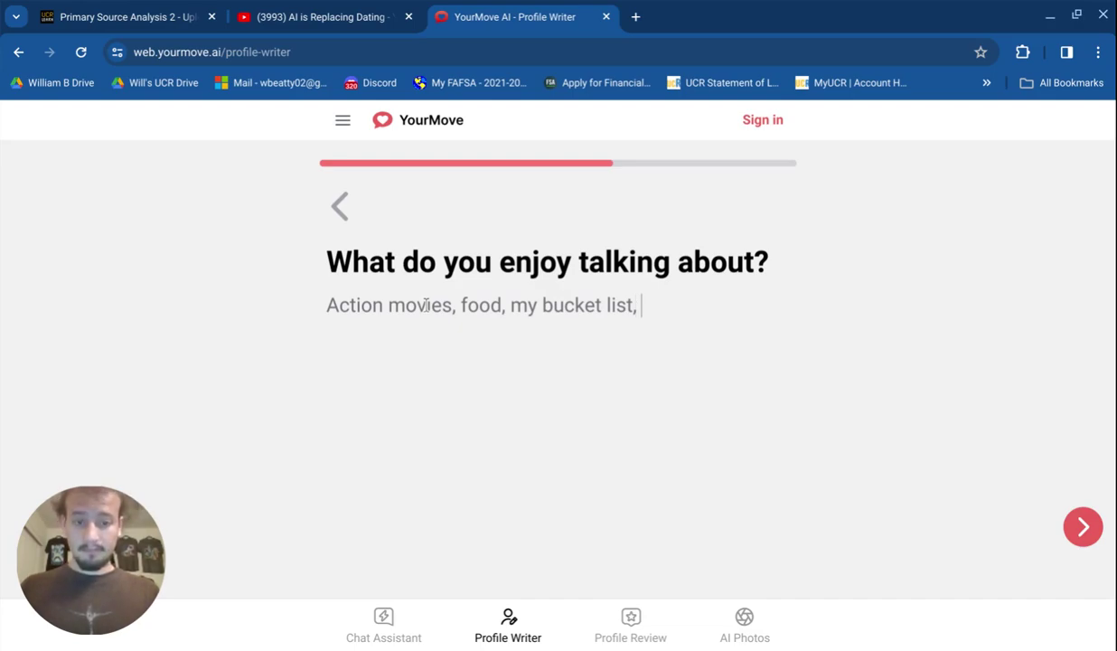
pyautogui.write('writing,')
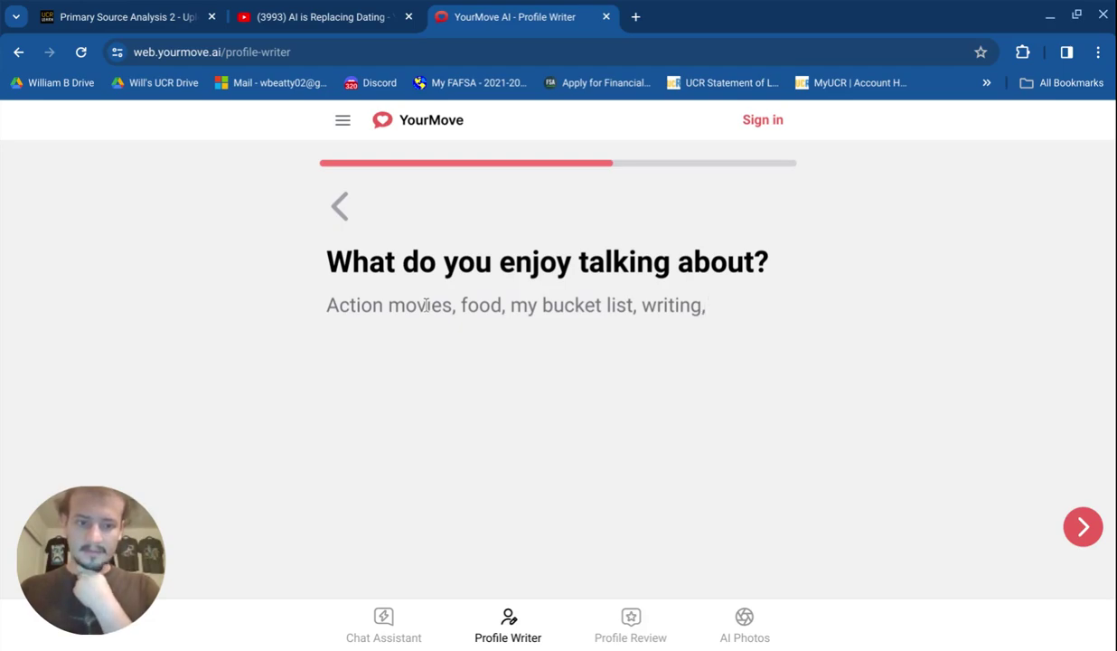
# End the conversation topics answer with a period, insert "and" before "writing", and continue to the next question
pyautogui.press('BackSpace')
pyautogui.write('.')
pyautogui.press('Left')
pyautogui.press('Left')
pyautogui.press('Left')
pyautogui.press('Left')
pyautogui.press('Left')
pyautogui.press('Left')
pyautogui.press('Left')
pyautogui.press('Left')
pyautogui.write('and')
pyautogui.press('BackSpace')
pyautogui.write('nd')
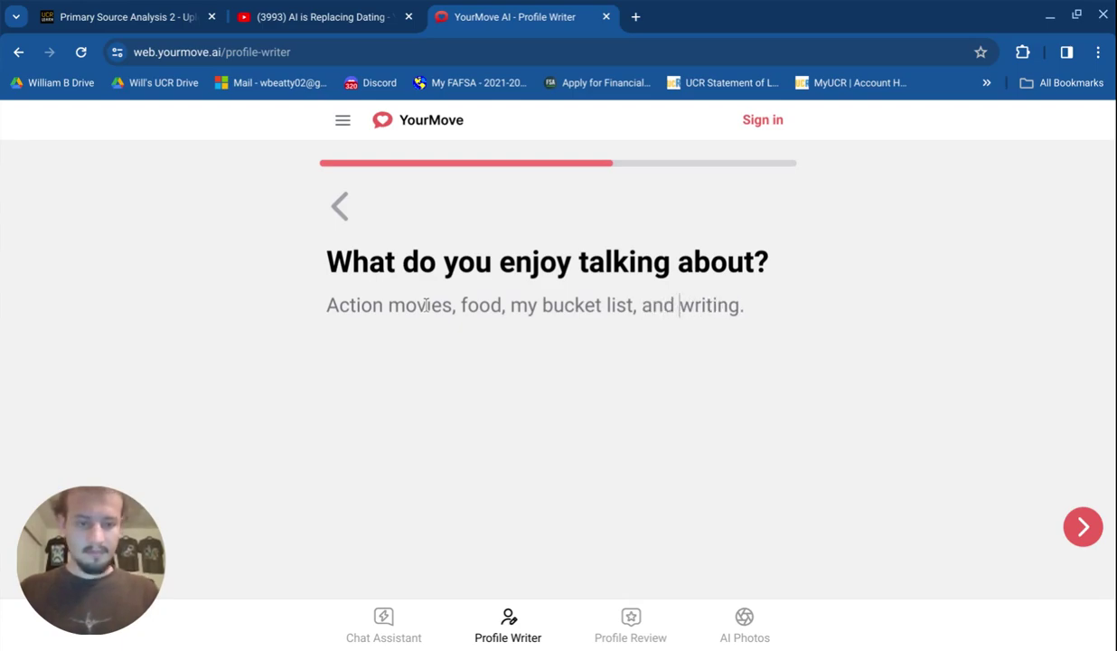
pyautogui.click(1084, 527)
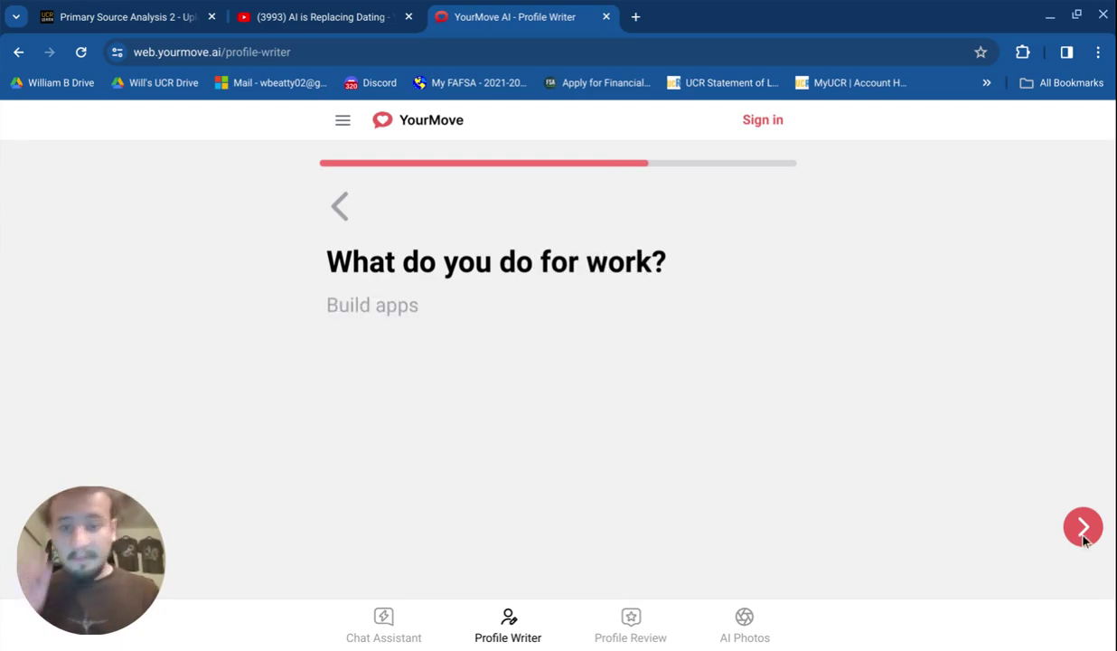
# Answer the work question with "I attend college at UC Riverside" and continue to the next question
pyautogui.click(353, 303)
pyautogui.write('I attend college at UC Riverside')
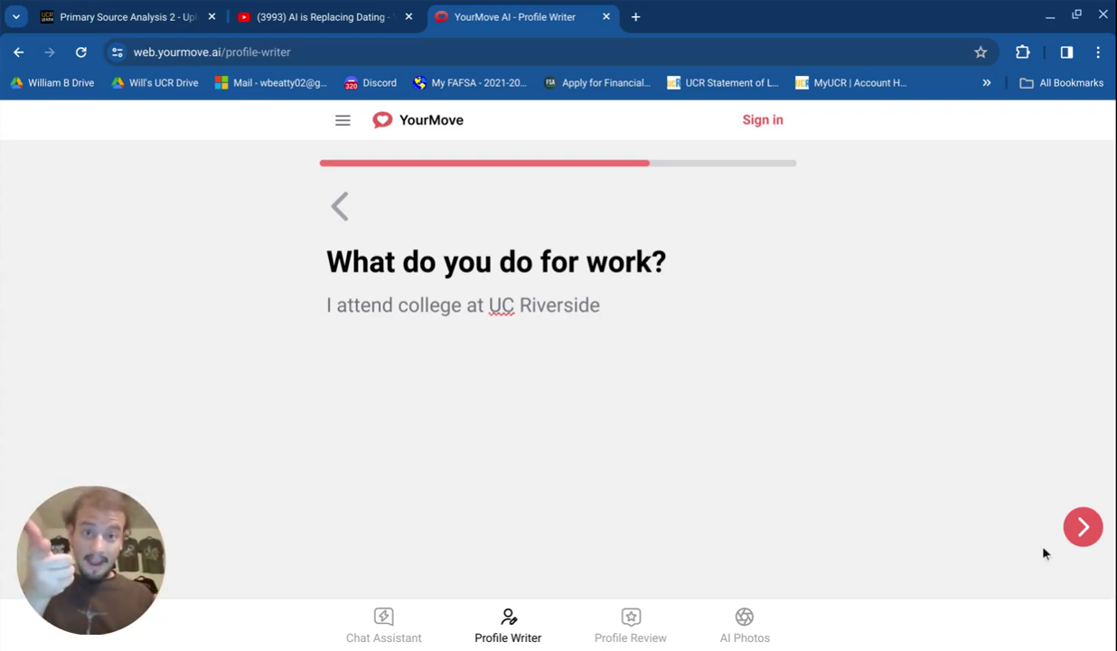
pyautogui.click(1087, 541)
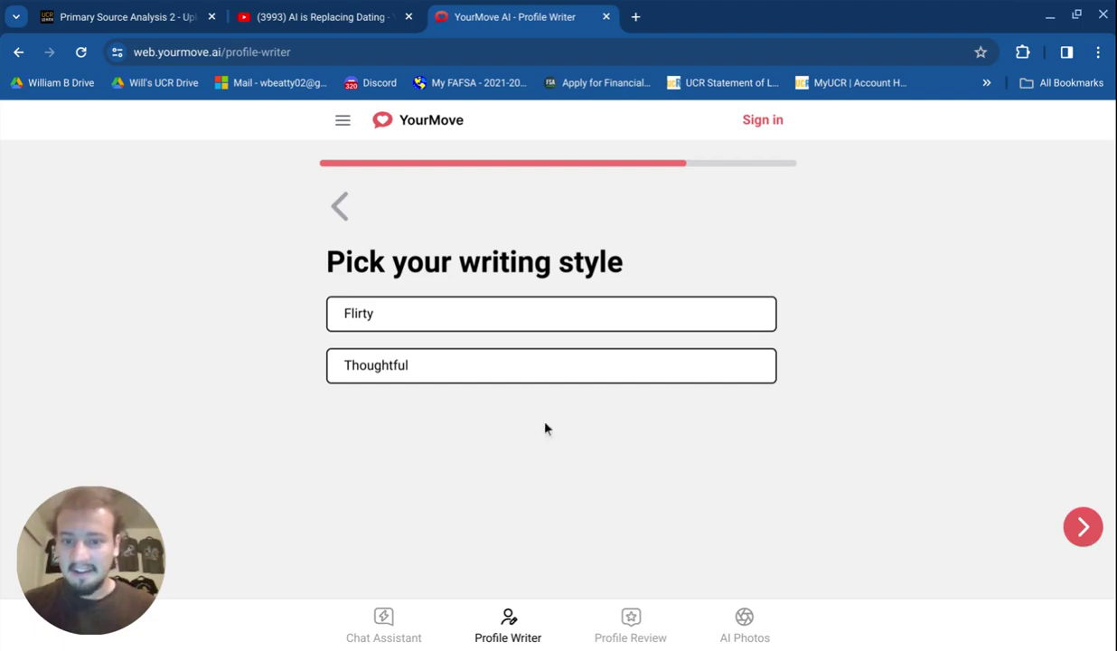
# Choose Thoughtful as the profile's writing style
pyautogui.click(488, 313)
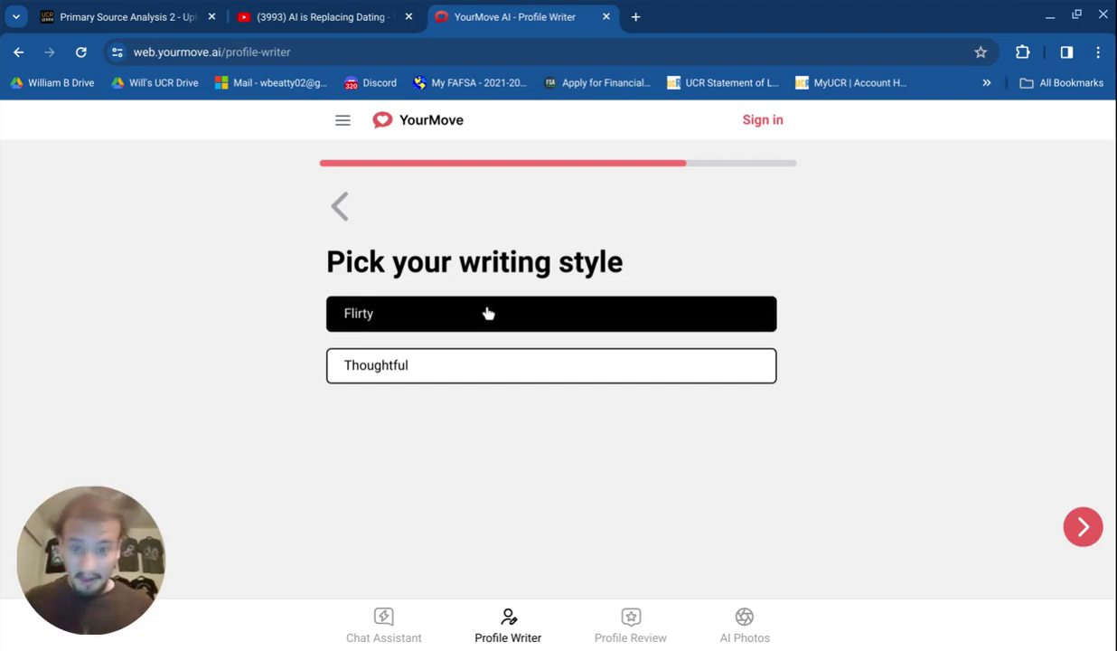
pyautogui.click(486, 323)
pyautogui.click(497, 357)
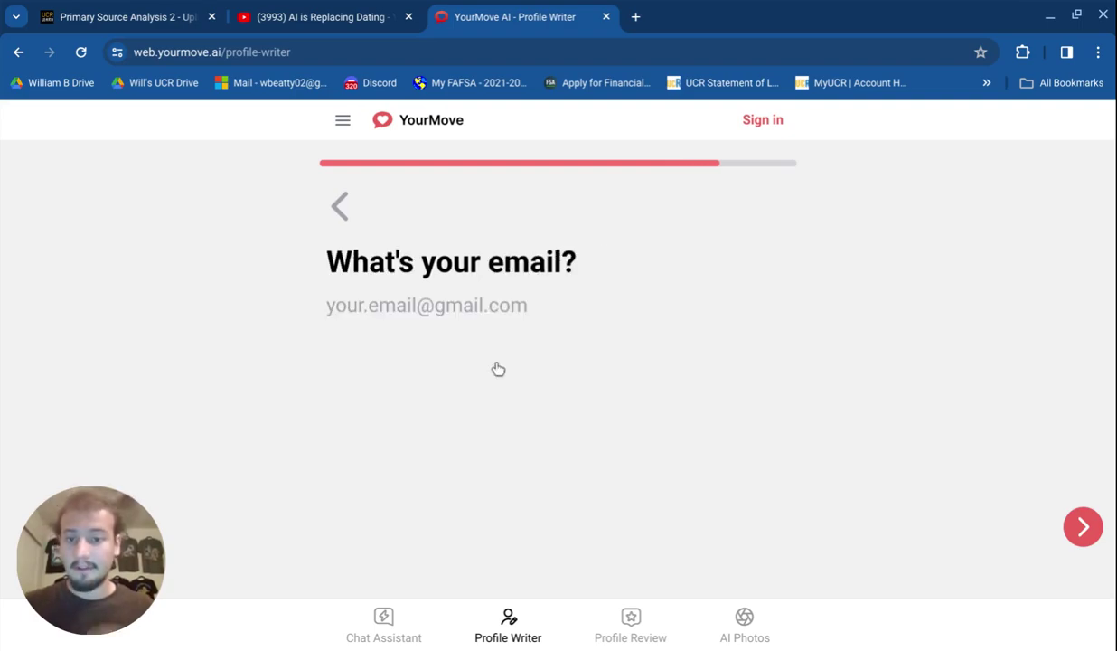
# Skip the email question without an entry and decline the paid plans to reach the generated profile
pyautogui.click(1082, 527)
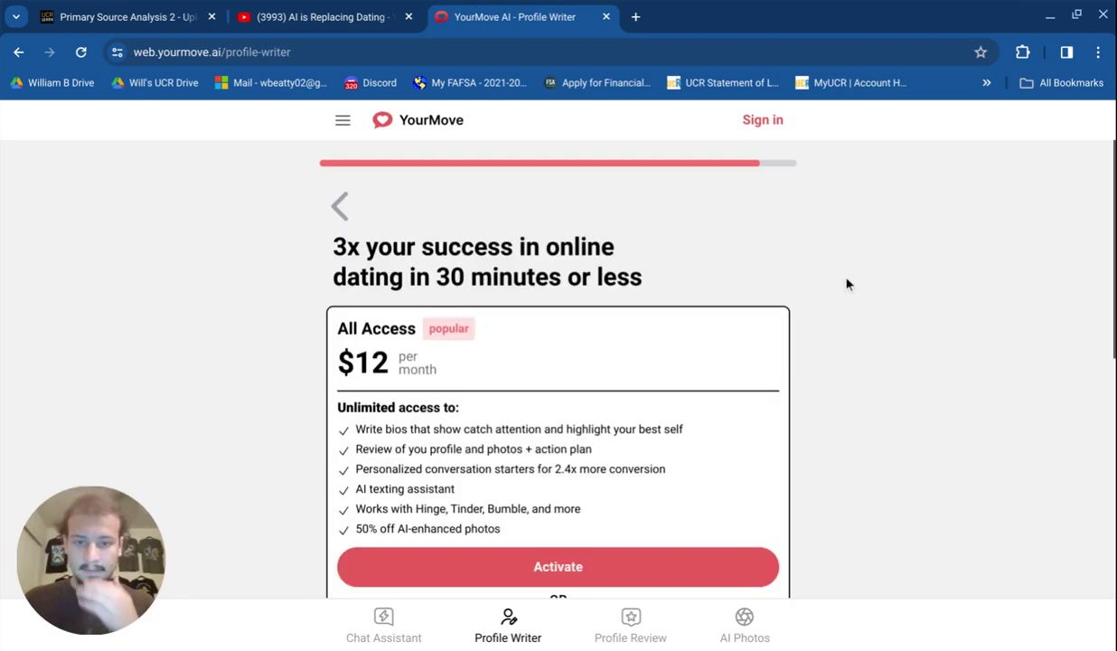
pyautogui.scroll(-5, 847, 284)
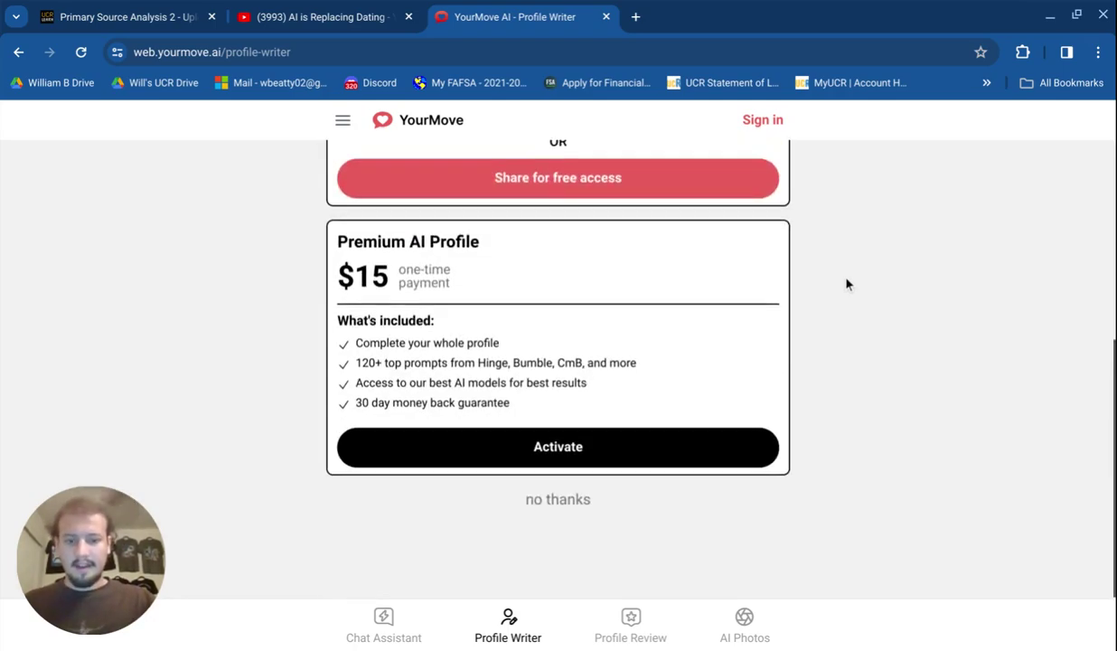
pyautogui.click(542, 502)
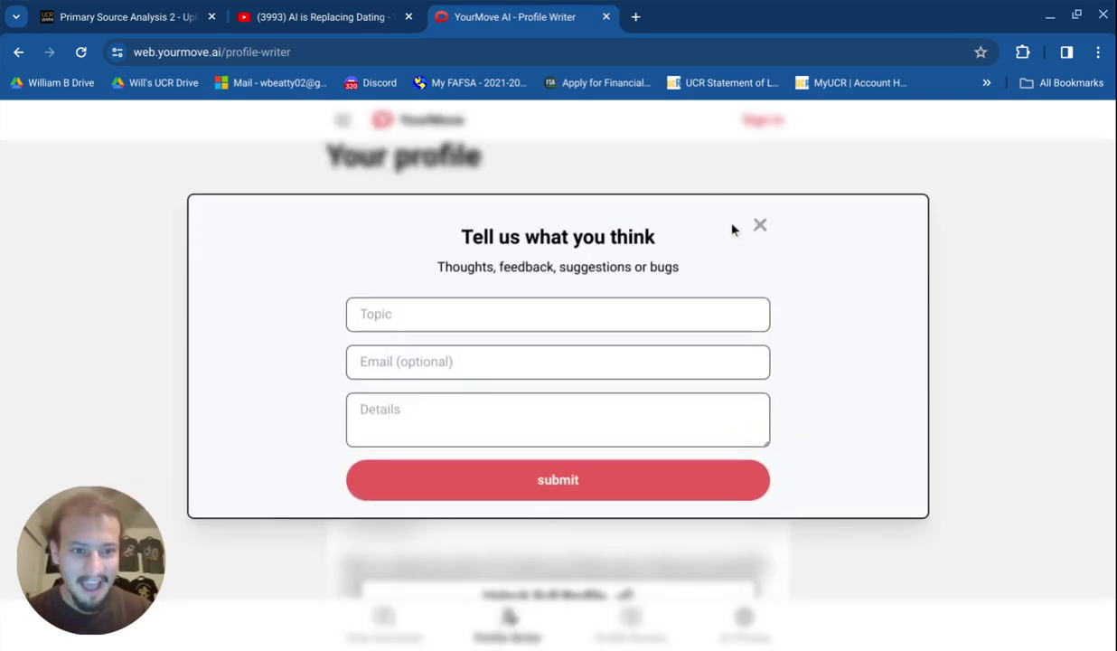
# Dismiss the feedback form and regenerate the profile's About me text
pyautogui.click(759, 226)
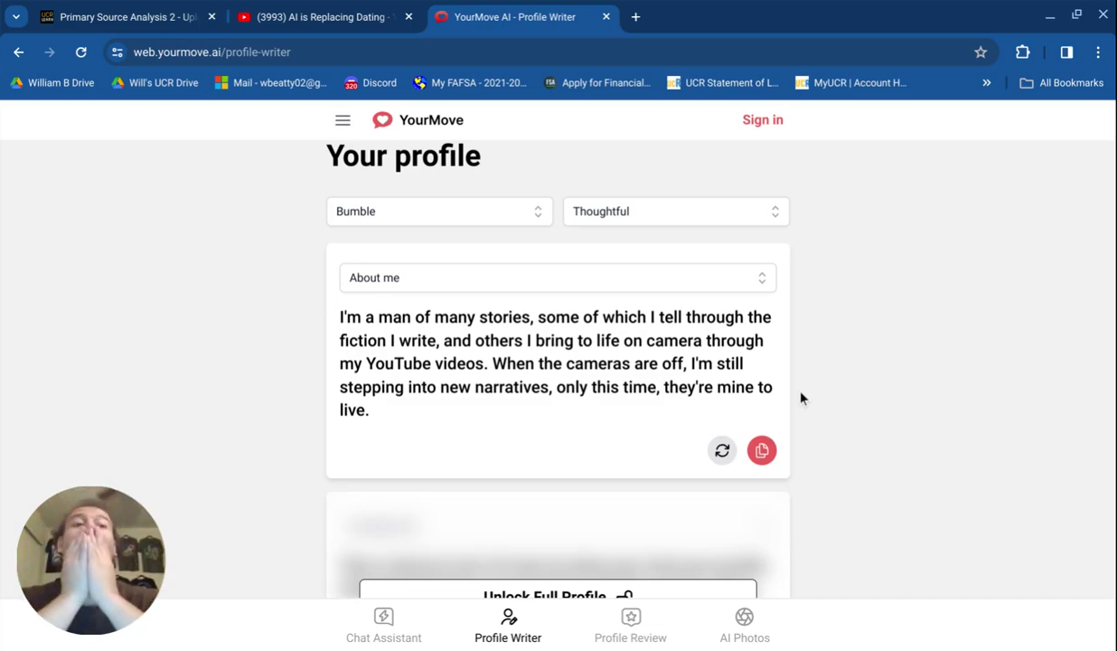
pyautogui.click(714, 454)
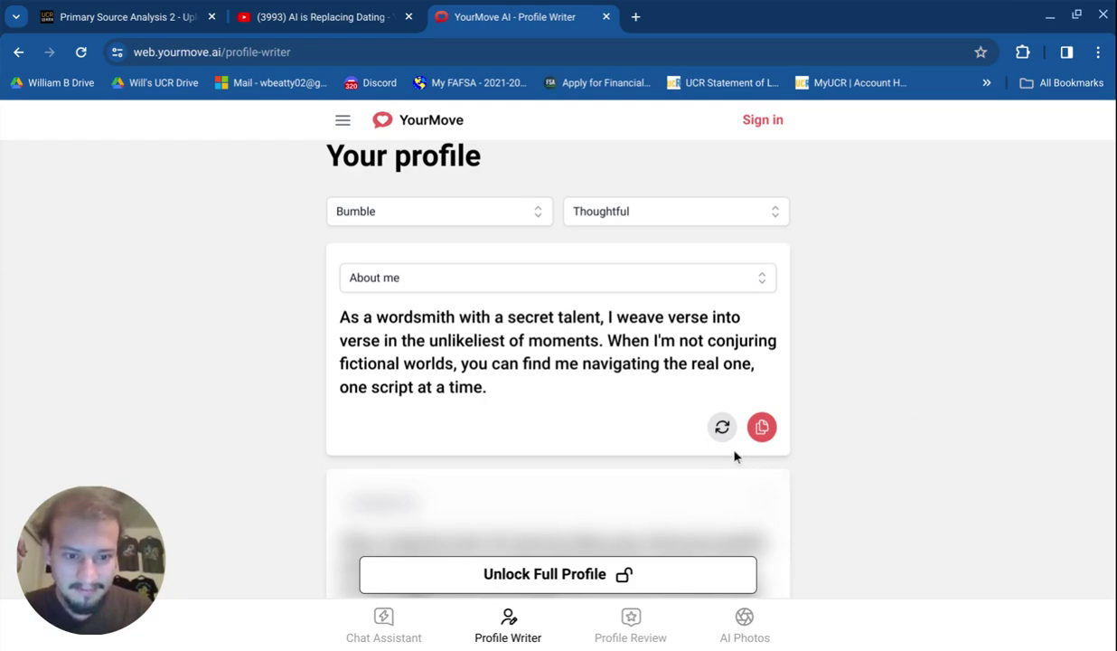
# Regenerate the Thoughtful Bumble profile's About me text three times to compare alternative versions
pyautogui.click(721, 428)
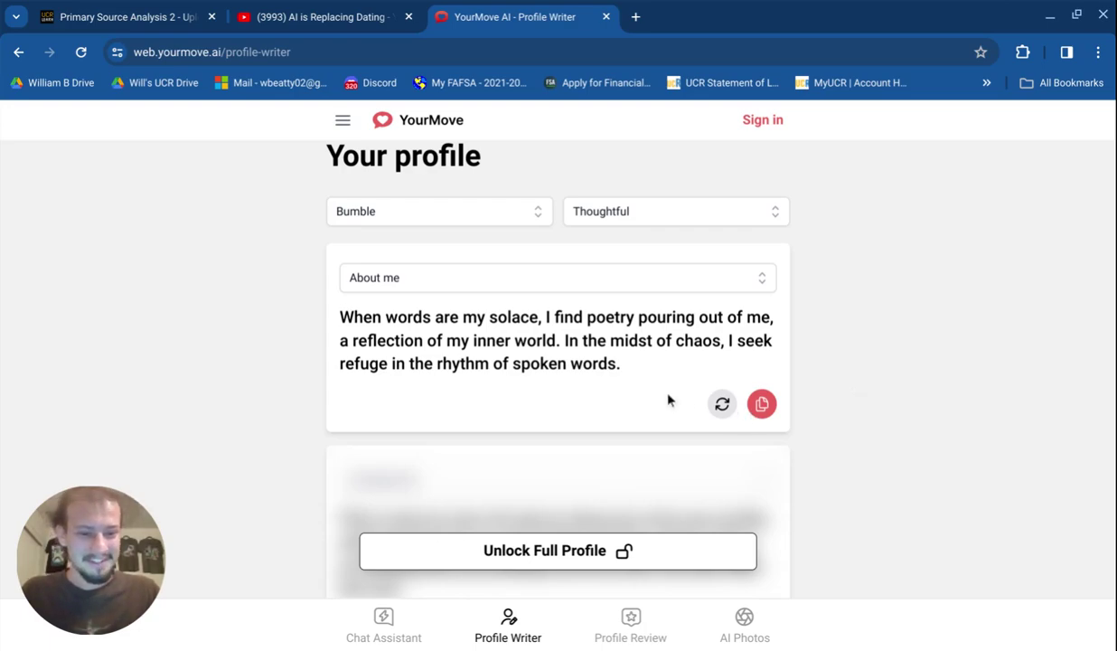
pyautogui.click(720, 403)
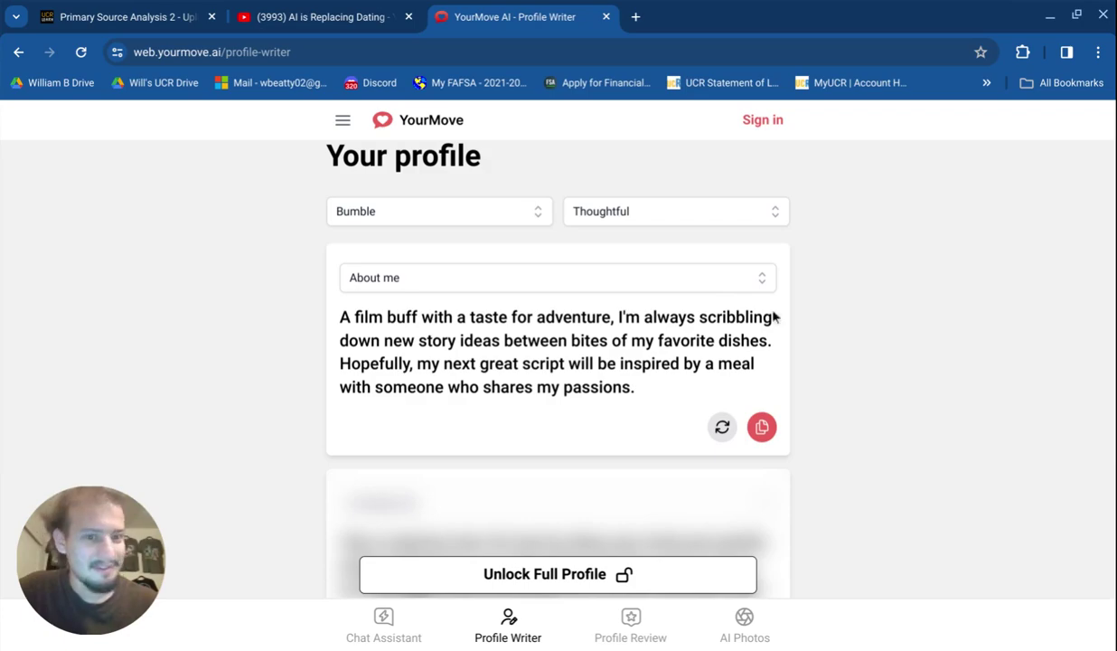
pyautogui.click(722, 426)
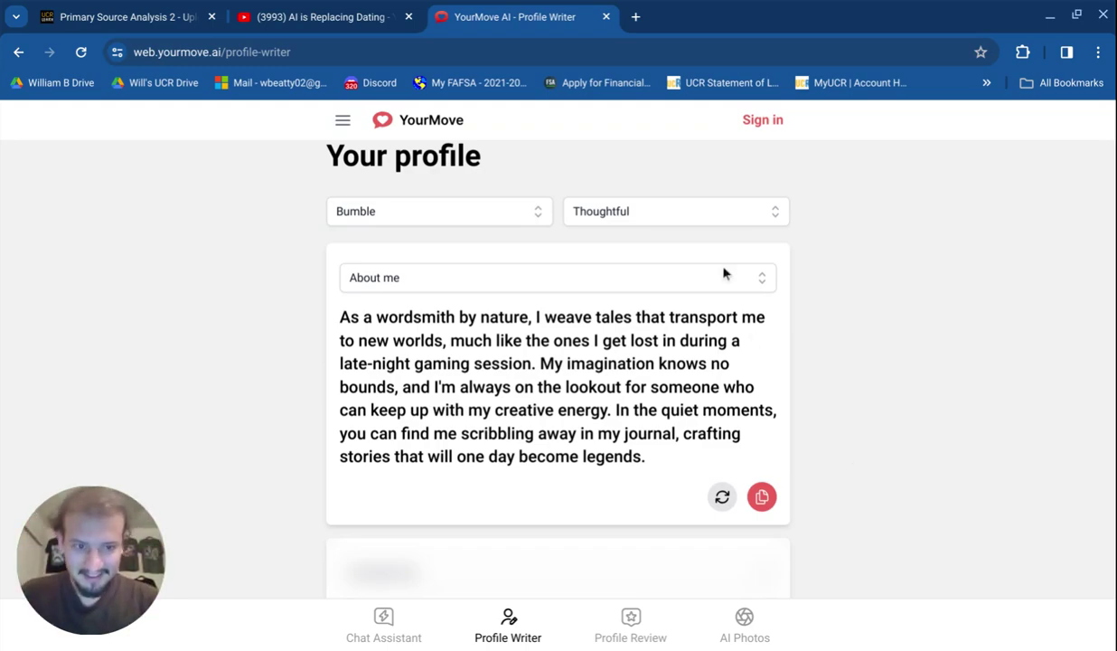
# Change the profile's writing style to Flirty and its dating app to Tinder
pyautogui.click(651, 217)
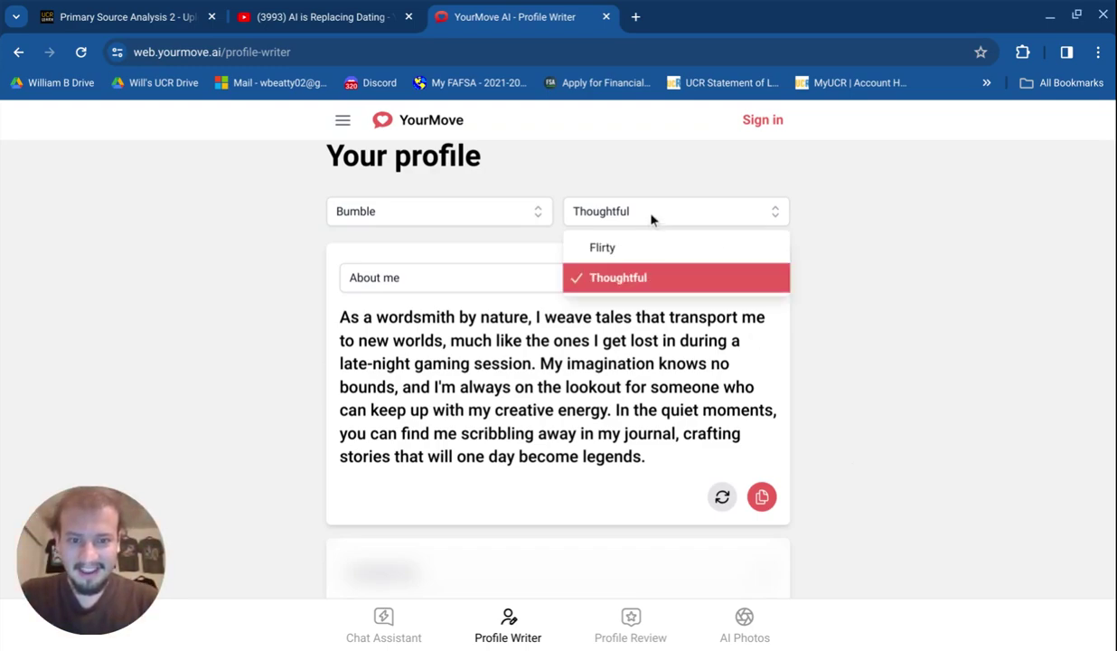
pyautogui.click(603, 253)
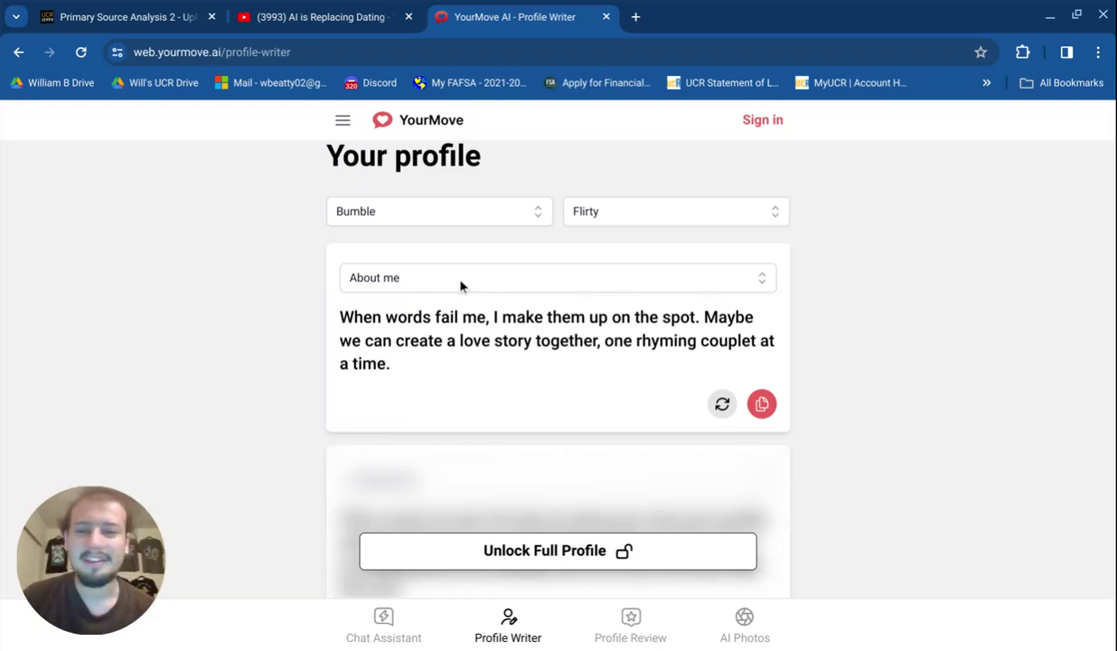
pyautogui.click(442, 214)
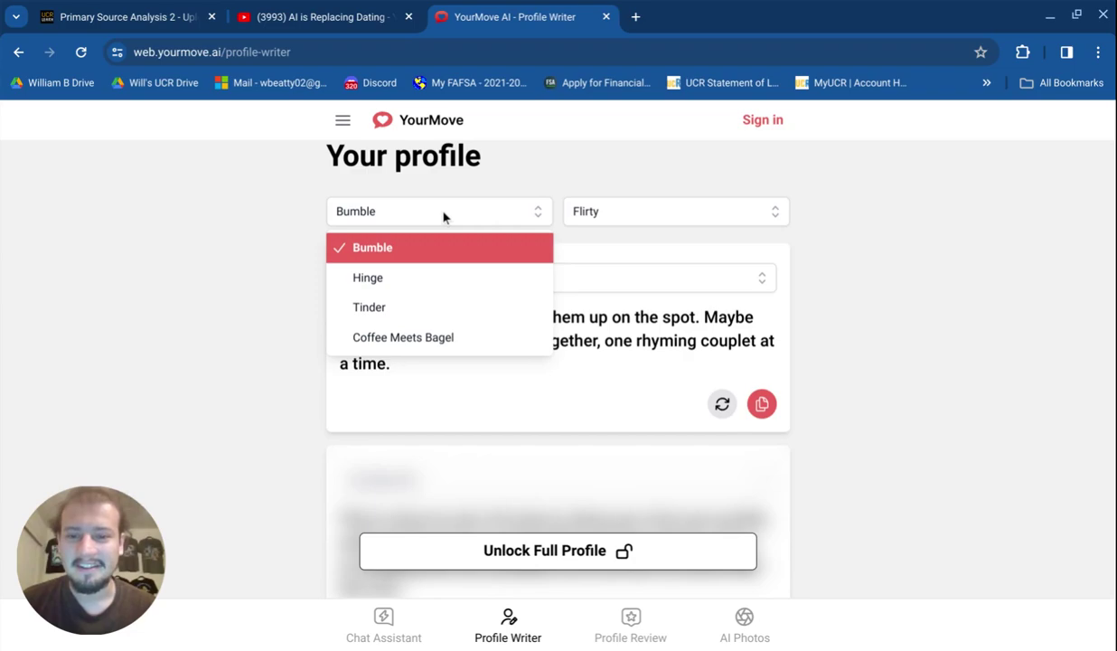
pyautogui.click(394, 308)
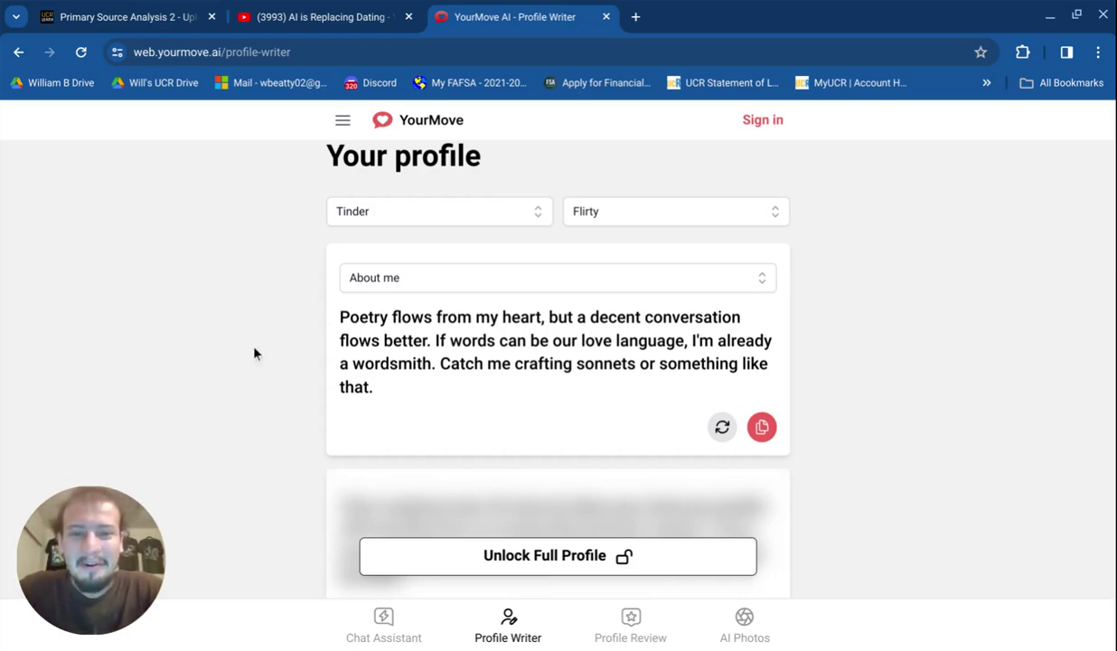
# Regenerate the flirty Tinder profile's About me text three times
pyautogui.click(711, 435)
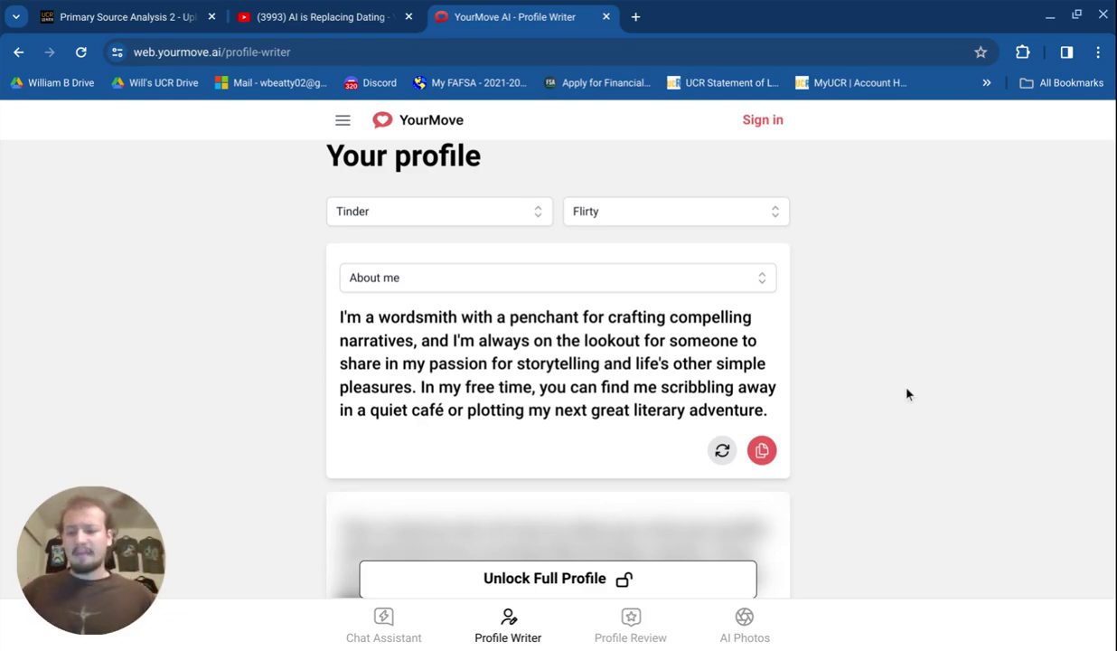
pyautogui.click(719, 451)
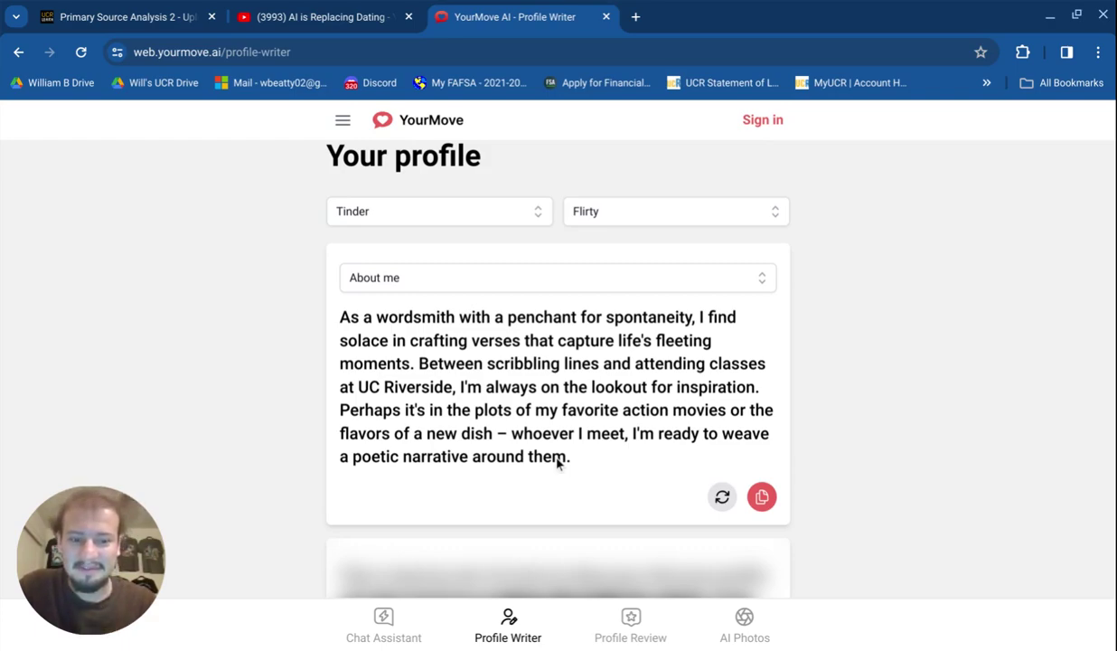
pyautogui.click(714, 500)
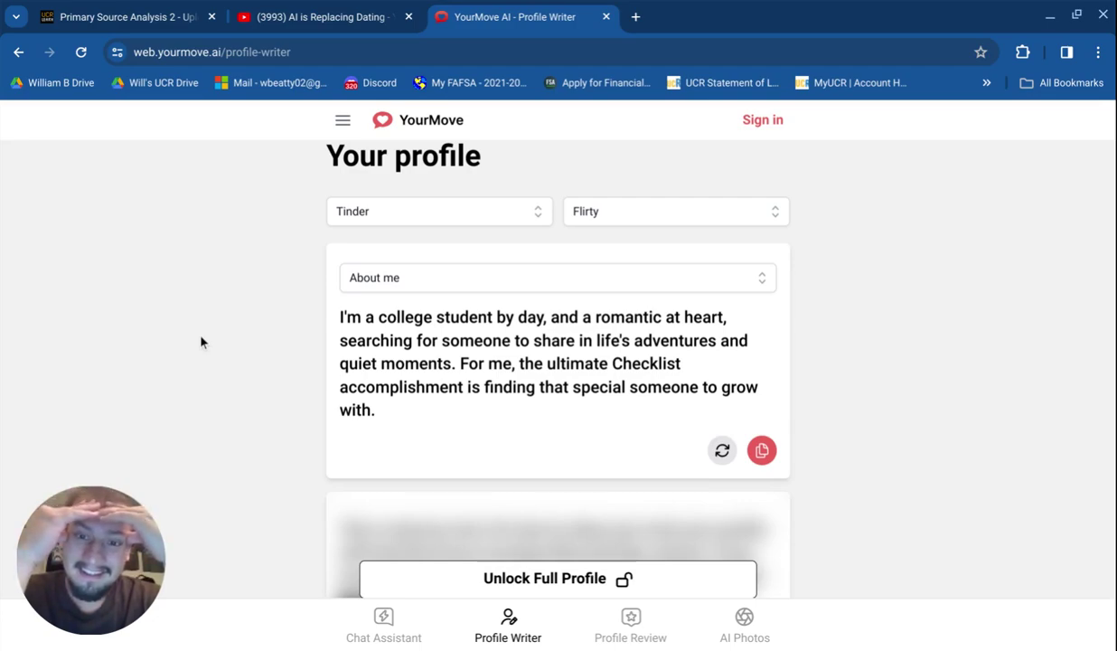
# Change the Tinder profile prompt to "Together, we could" and regenerate its answer six times
pyautogui.click(324, 280)
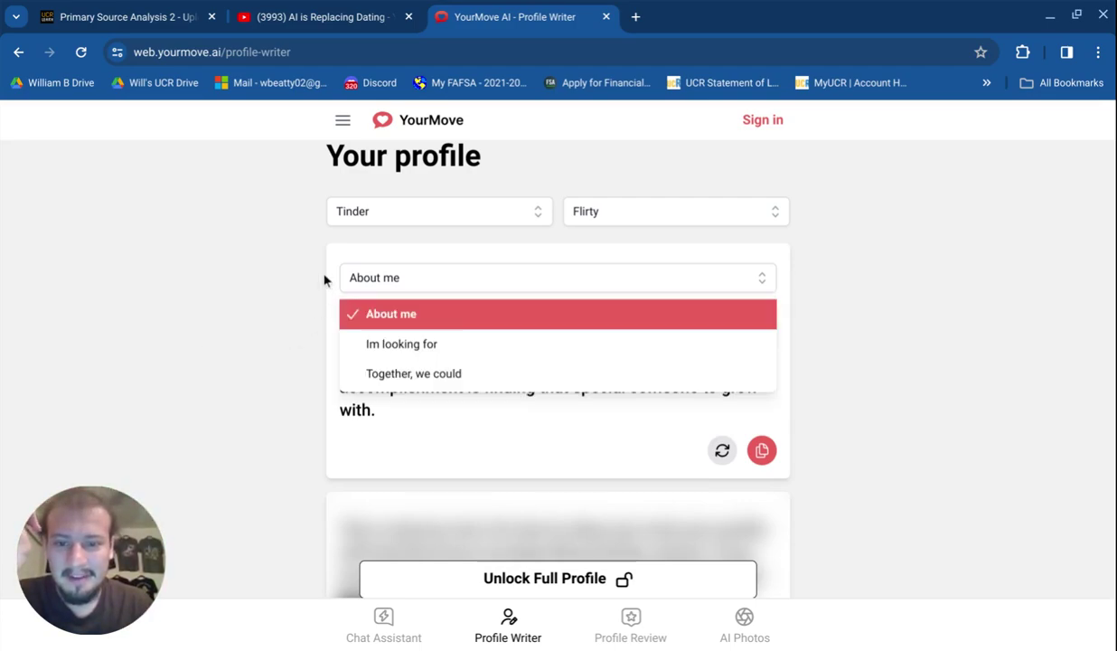
pyautogui.click(356, 374)
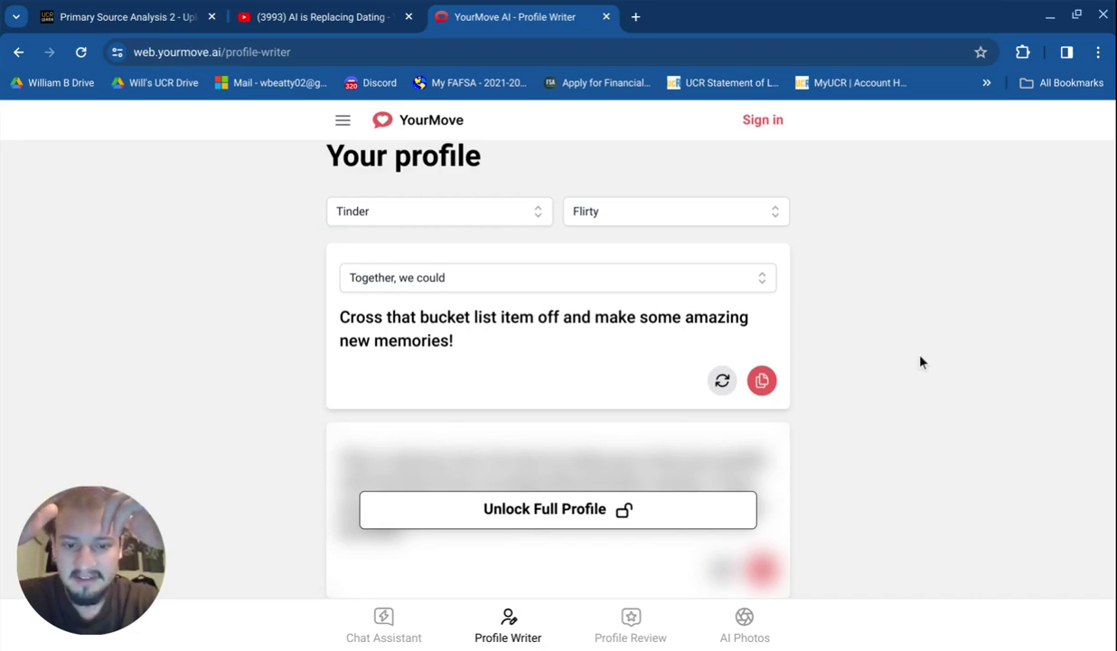
pyautogui.click(717, 384)
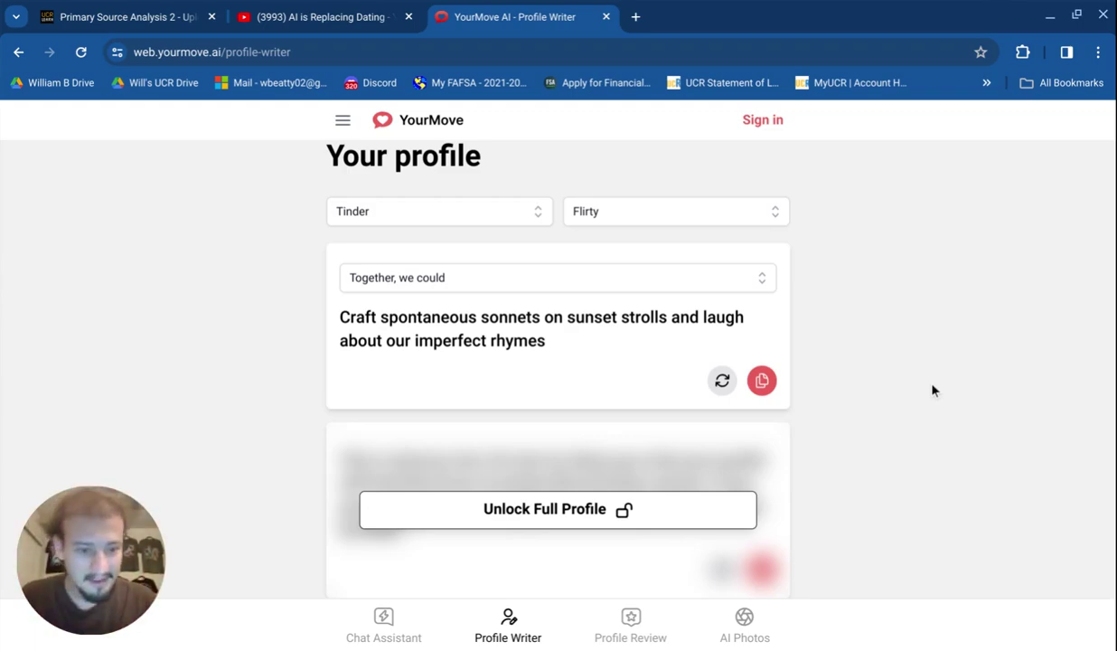
pyautogui.click(721, 381)
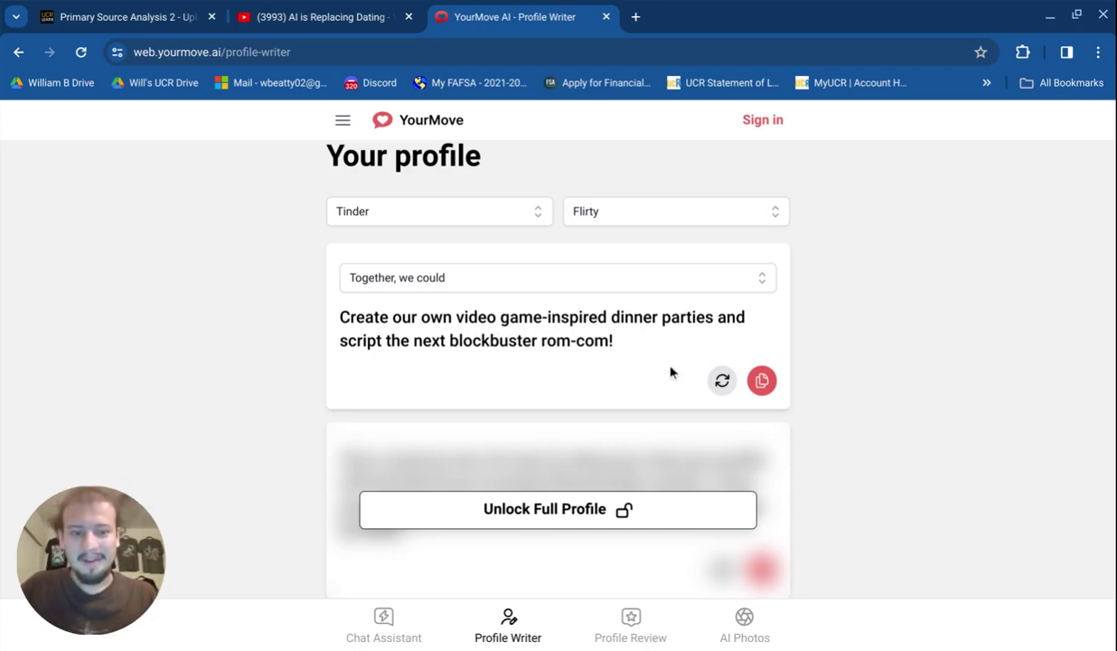
pyautogui.click(723, 379)
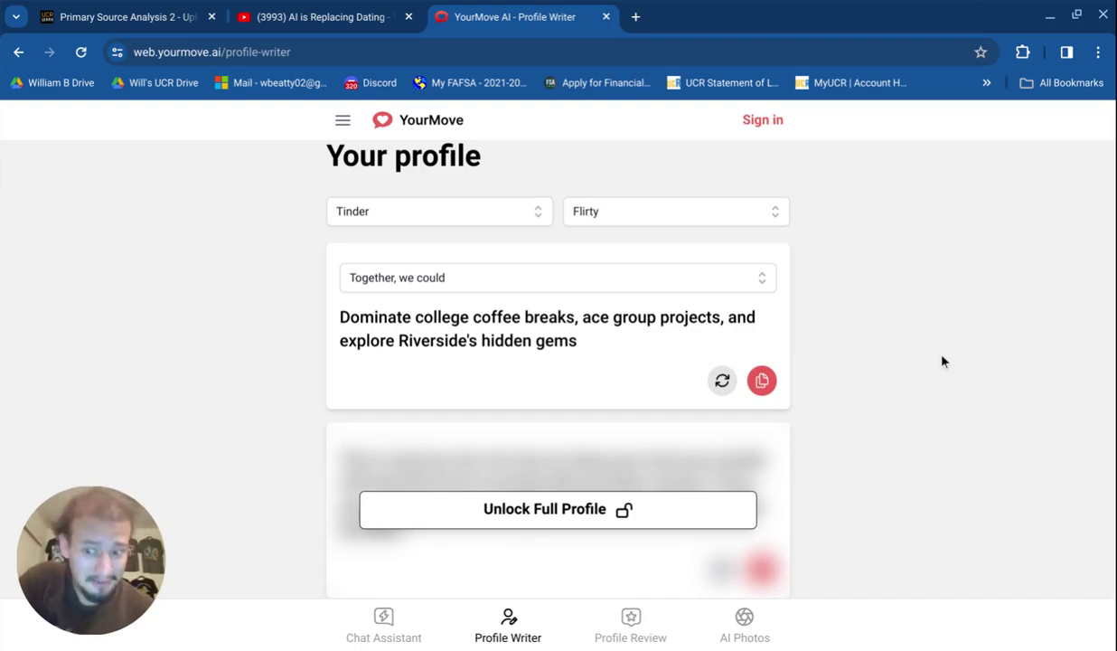
pyautogui.click(721, 382)
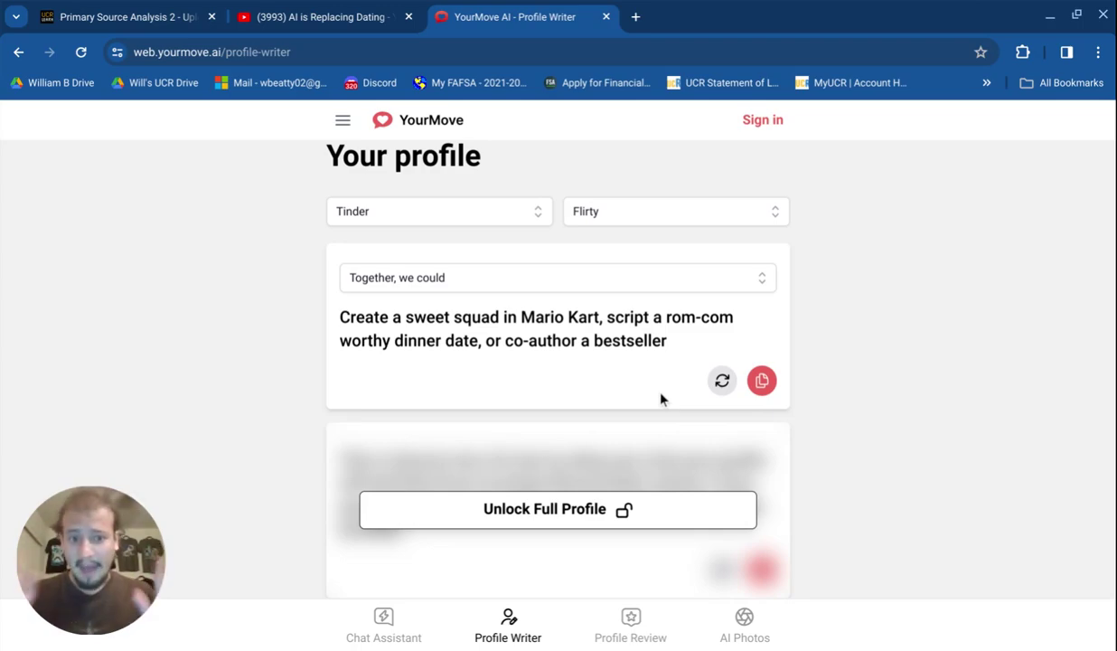
pyautogui.click(716, 380)
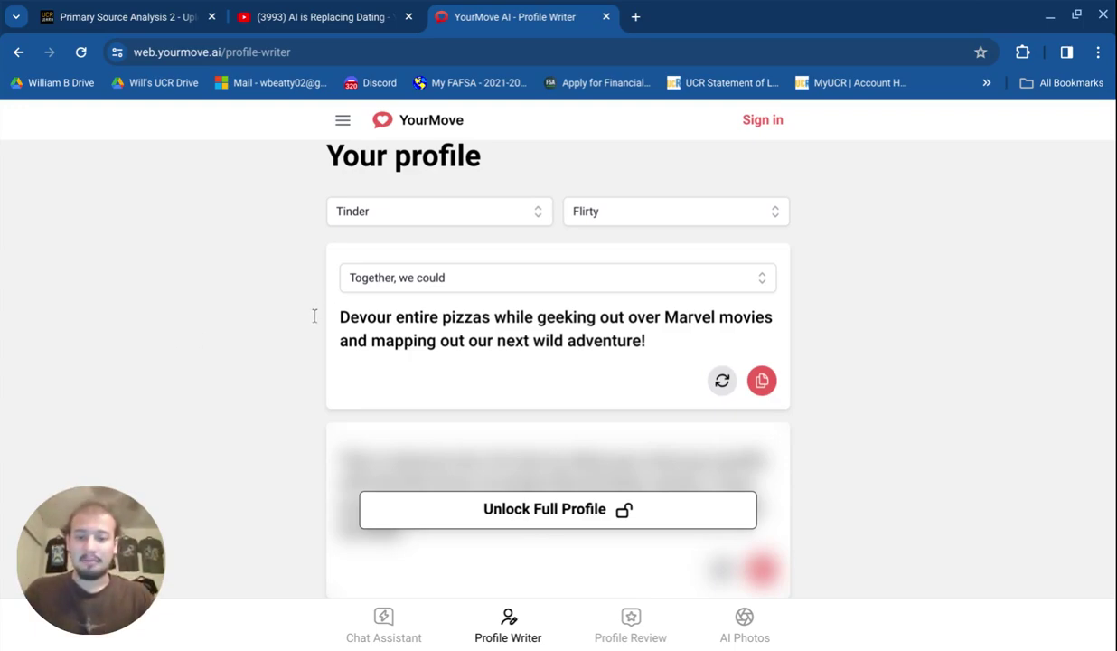
pyautogui.moveTo(312, 317); pyautogui.dragTo(633, 355)
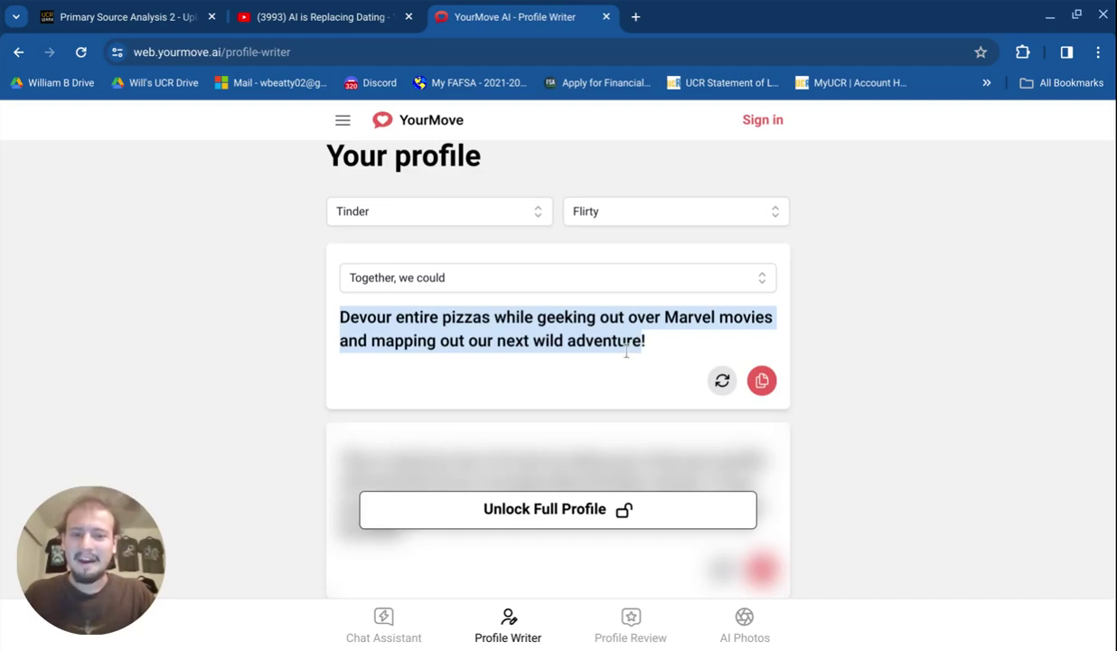
pyautogui.click(599, 321)
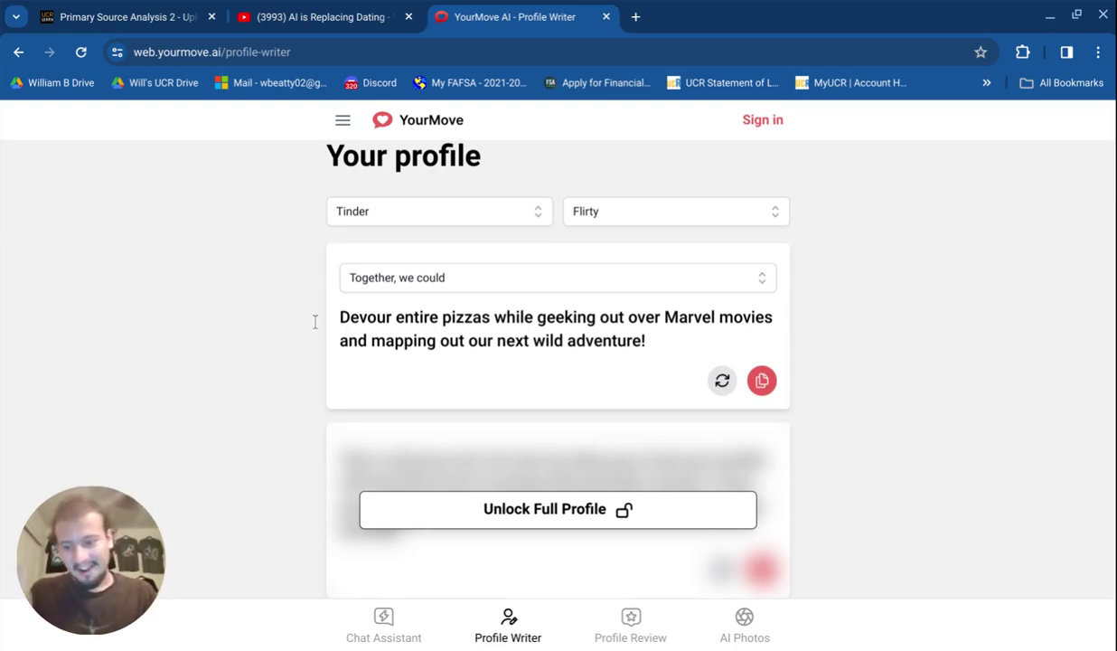
pyautogui.click(711, 390)
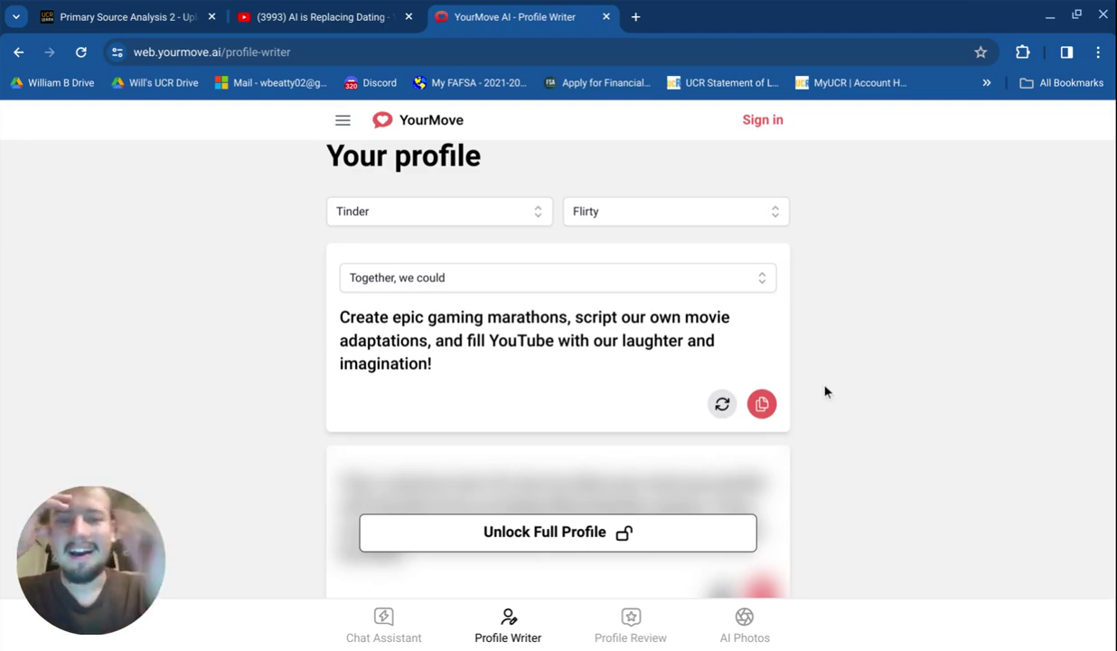
# Change the profile's dating app to Hinge and its prompt to "My love language is"
pyautogui.click(479, 216)
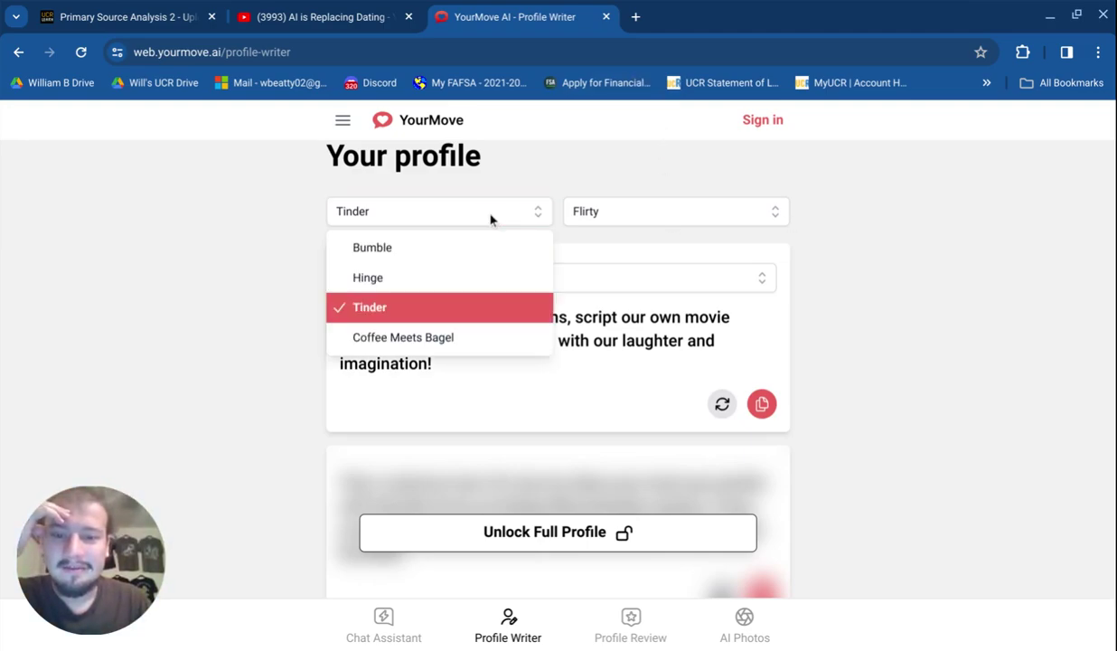
pyautogui.click(418, 284)
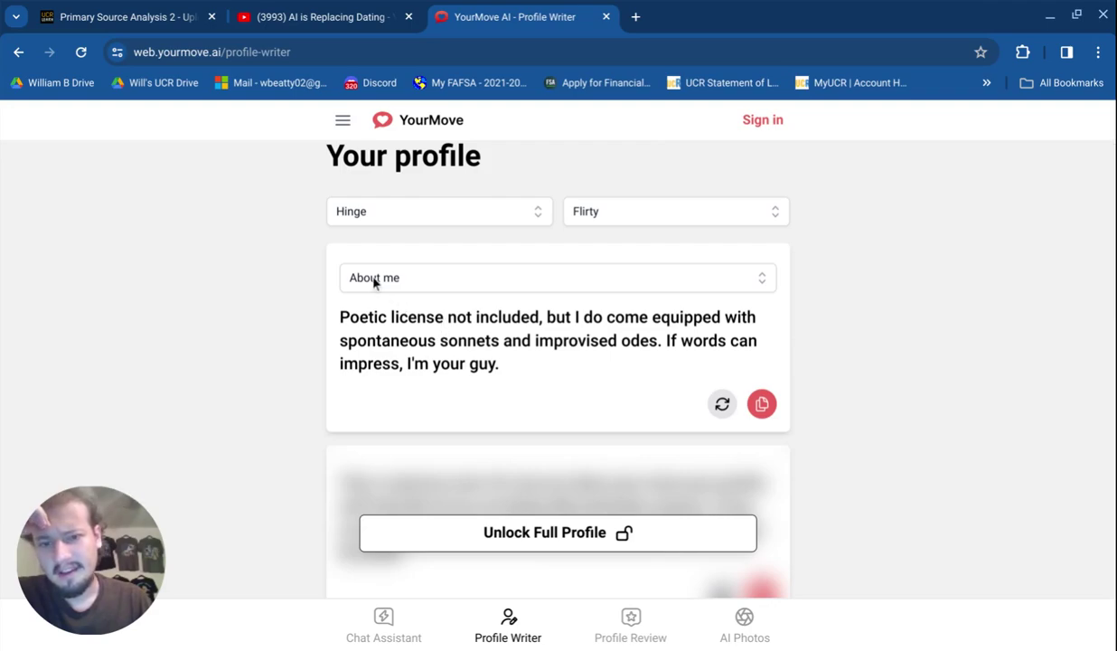
pyautogui.click(374, 281)
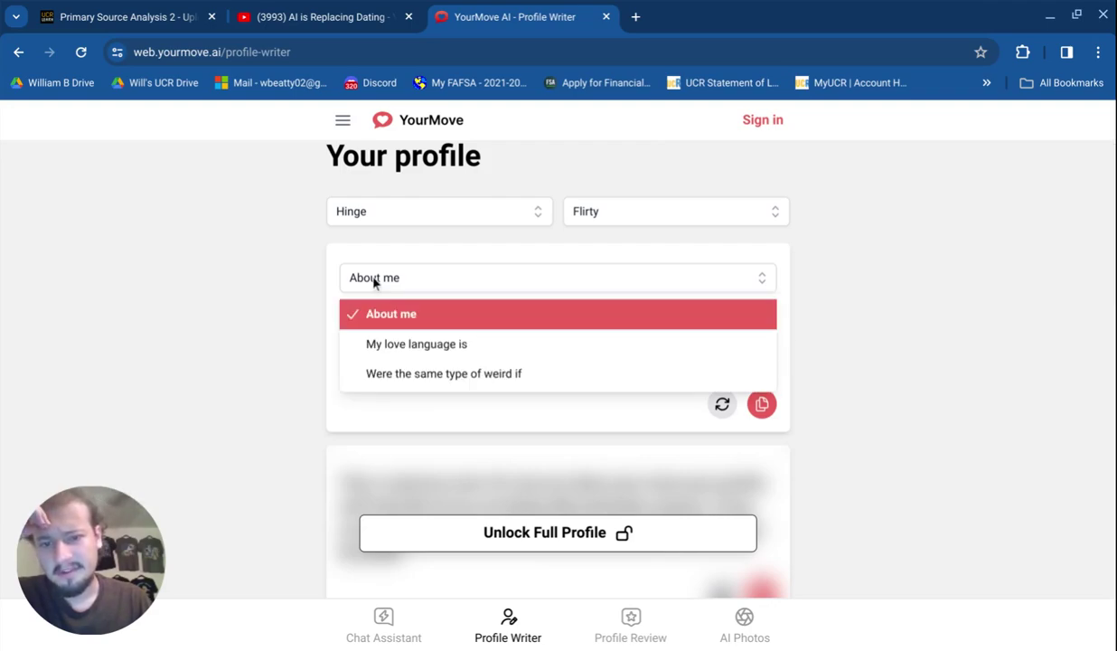
pyautogui.click(380, 347)
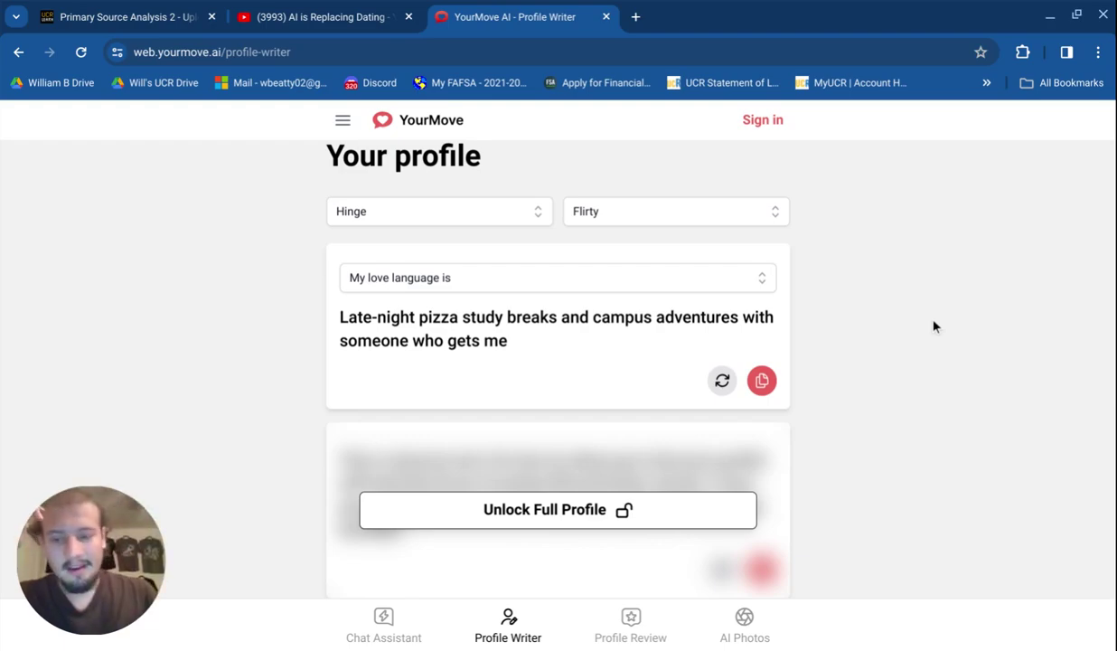
# Regenerate the answer to the "My love language is" prompt five times
pyautogui.click(720, 380)
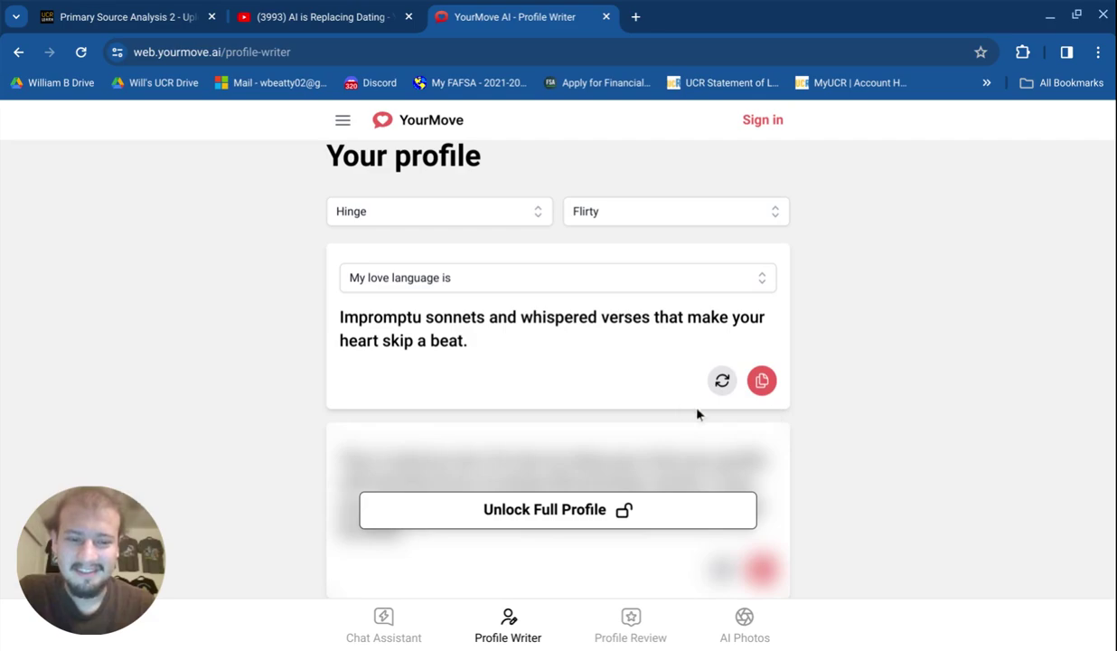
pyautogui.click(720, 382)
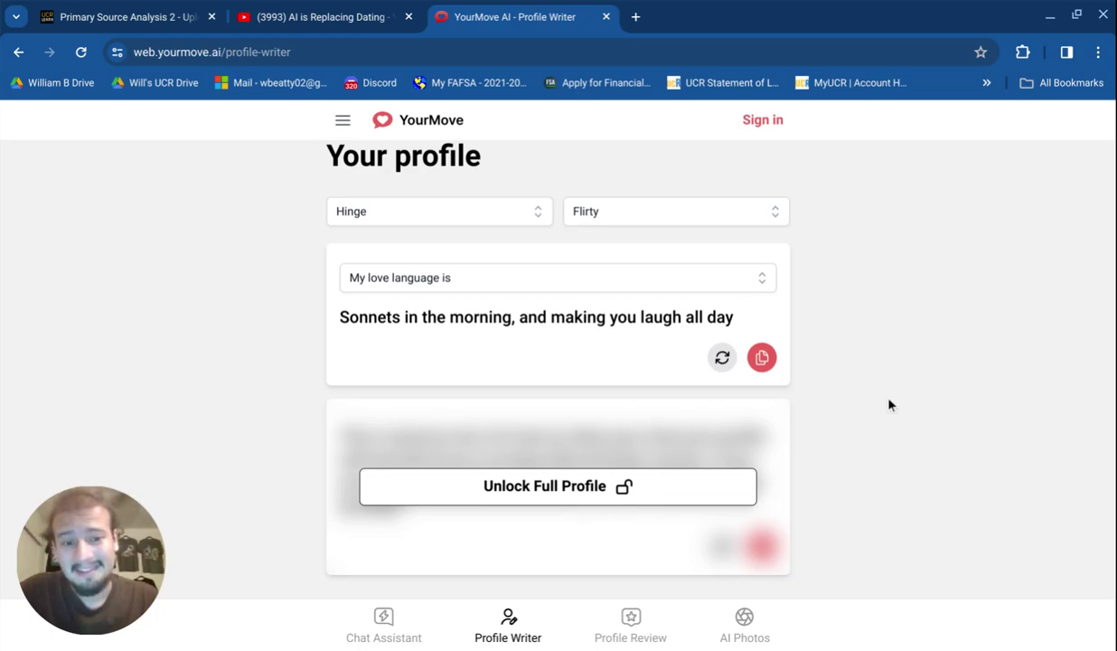
pyautogui.click(711, 364)
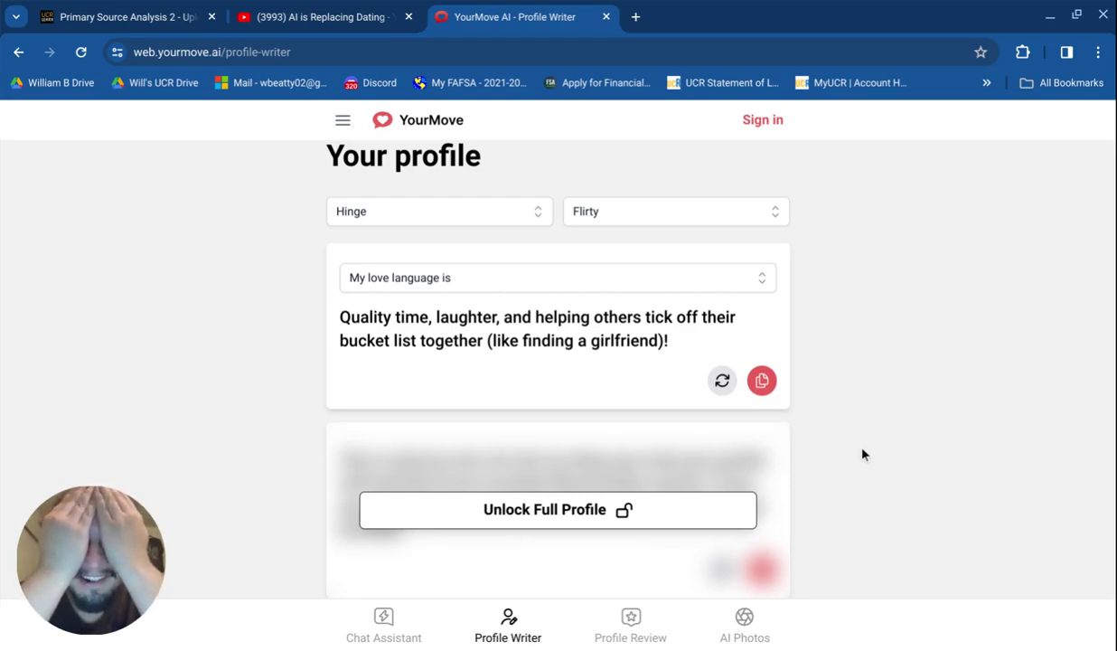
pyautogui.click(711, 387)
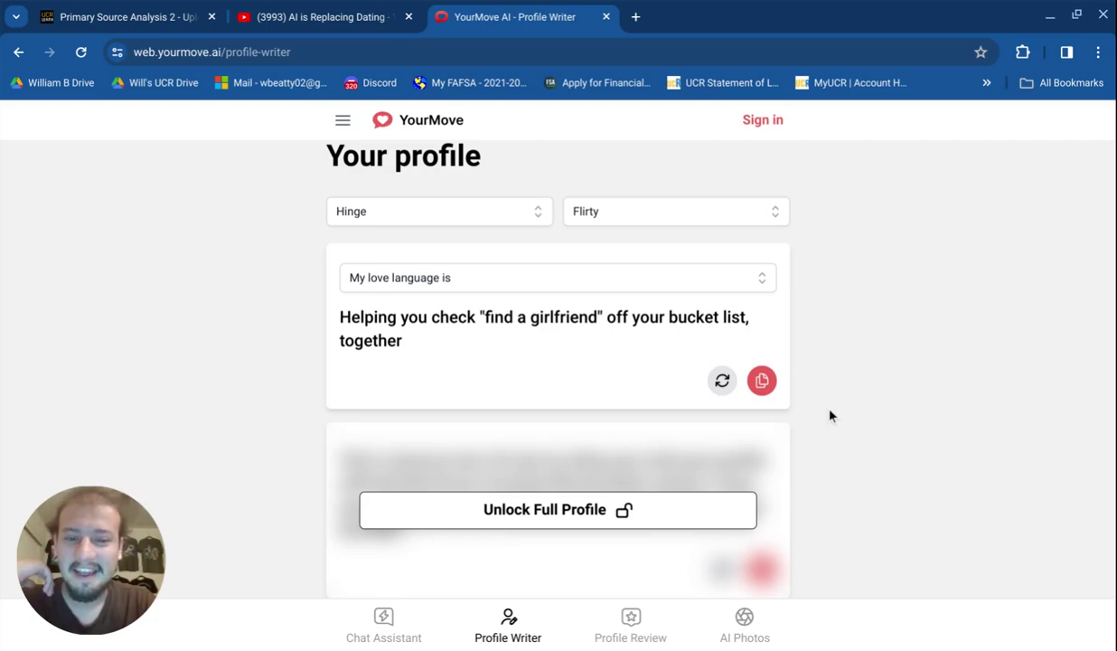
pyautogui.click(721, 380)
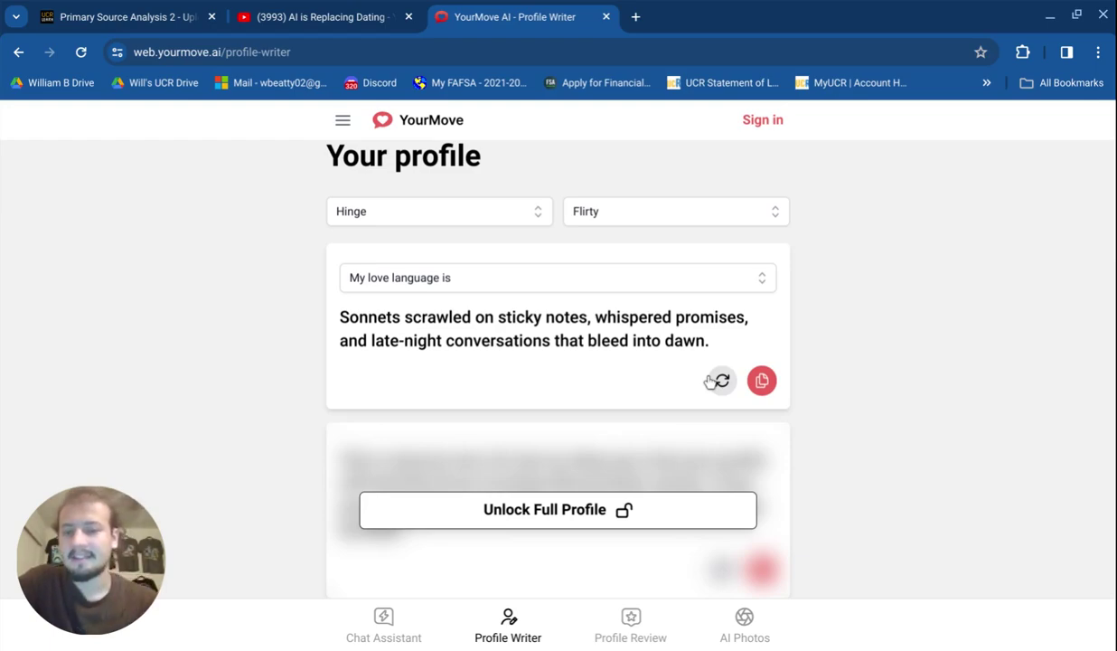
# Change the Hinge profile prompt to "Were the same type of weird if" and regenerate its answer seven times
pyautogui.click(736, 269)
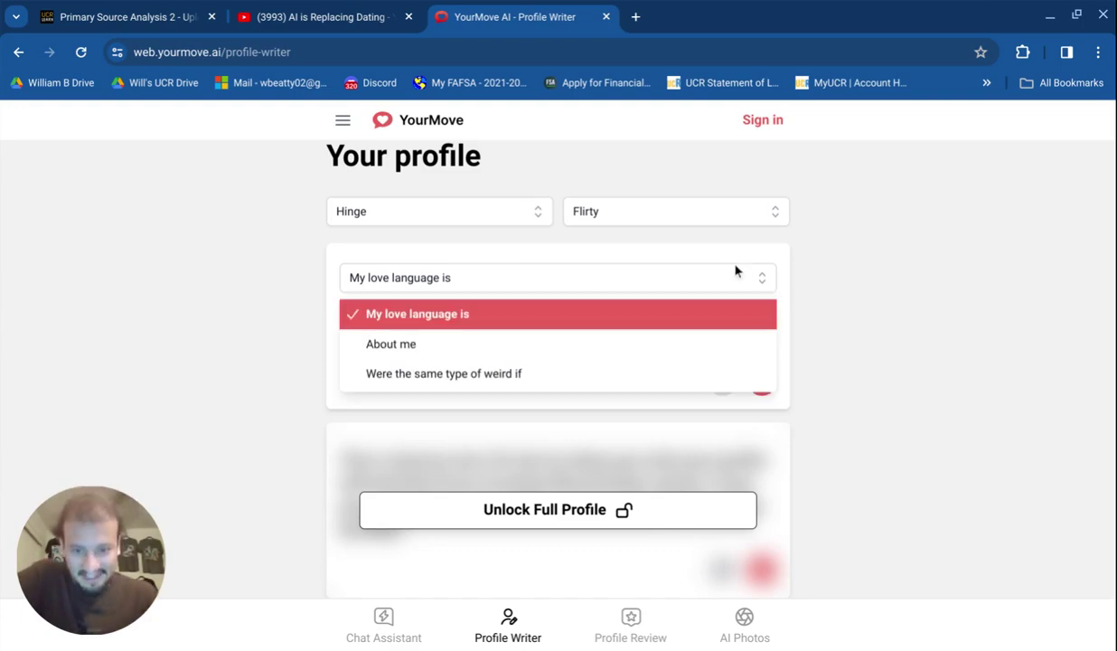
pyautogui.click(432, 378)
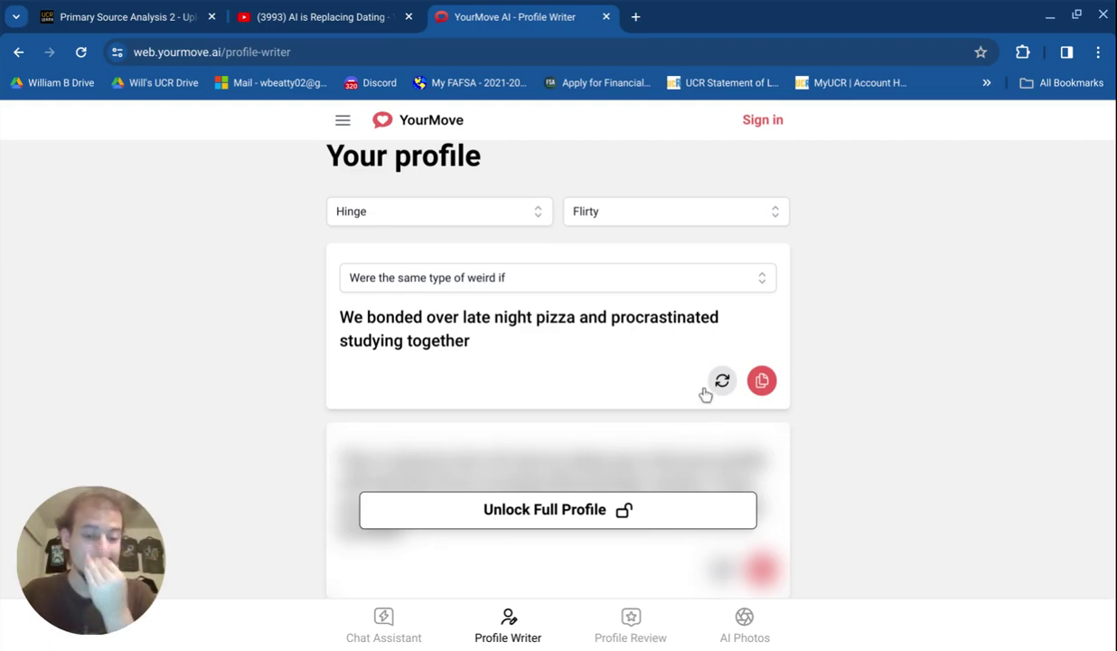
pyautogui.click(722, 381)
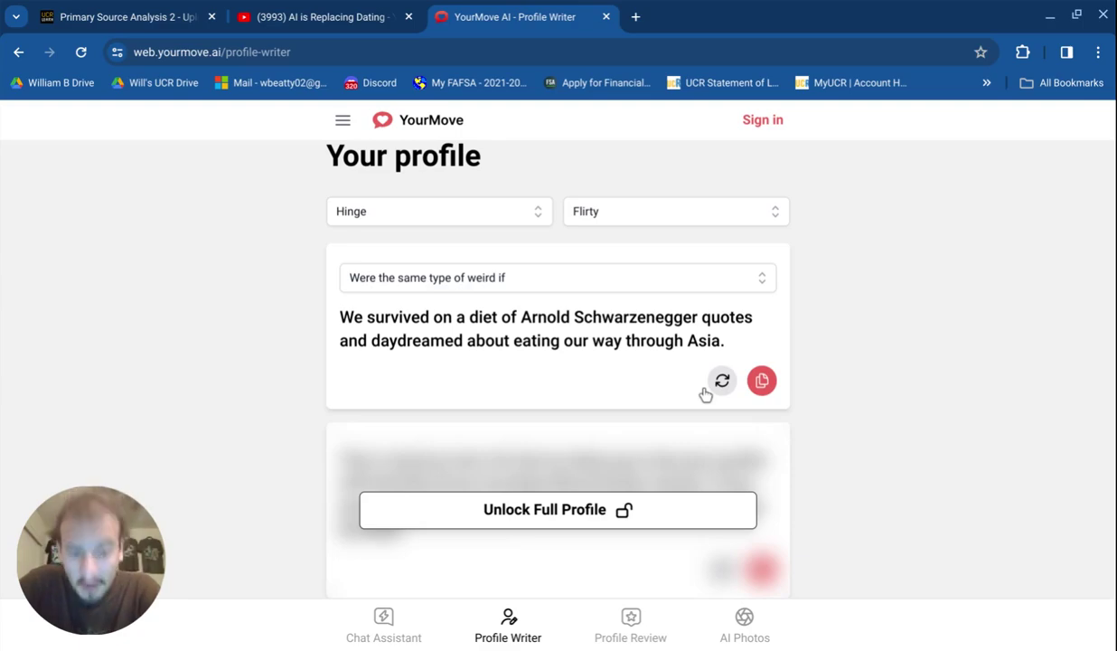
pyautogui.click(705, 391)
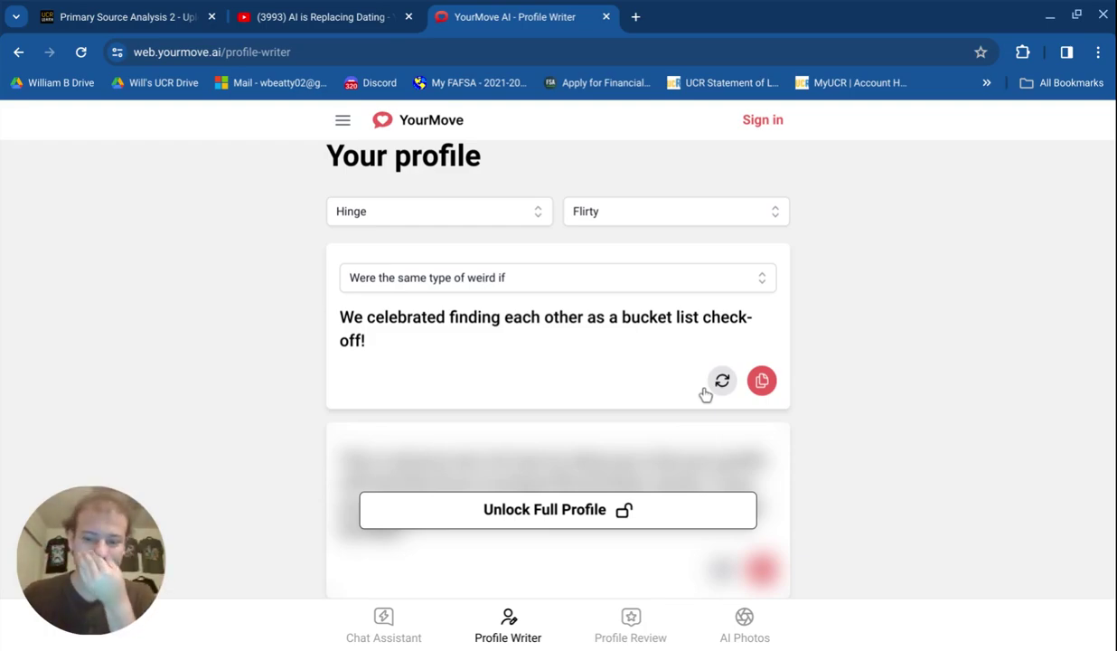
pyautogui.click(706, 390)
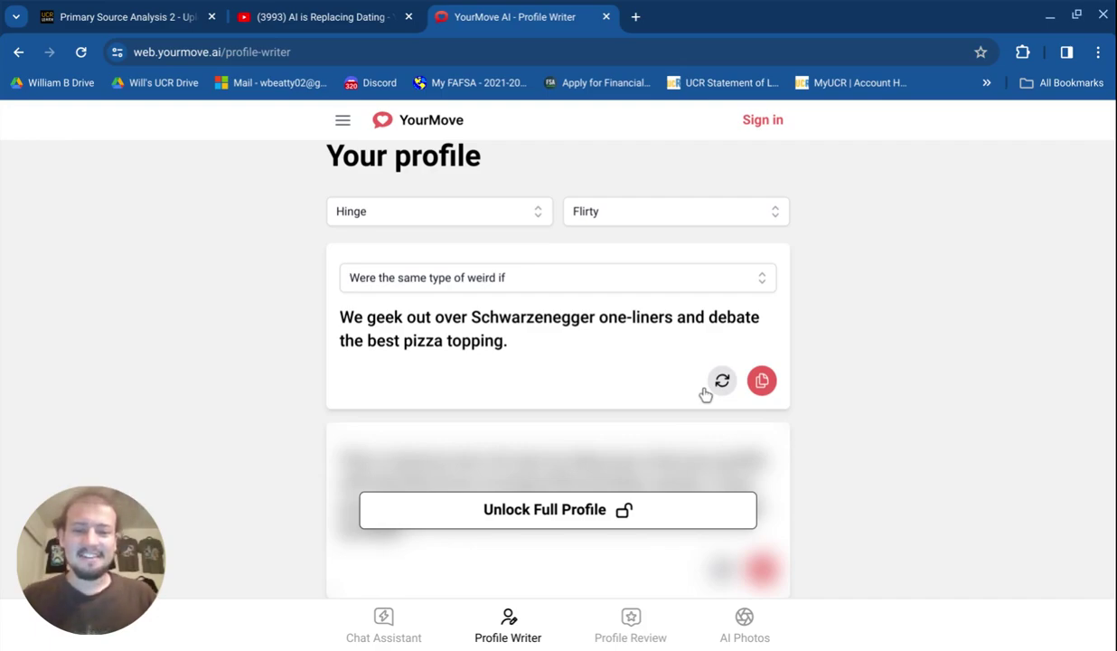
pyautogui.click(705, 389)
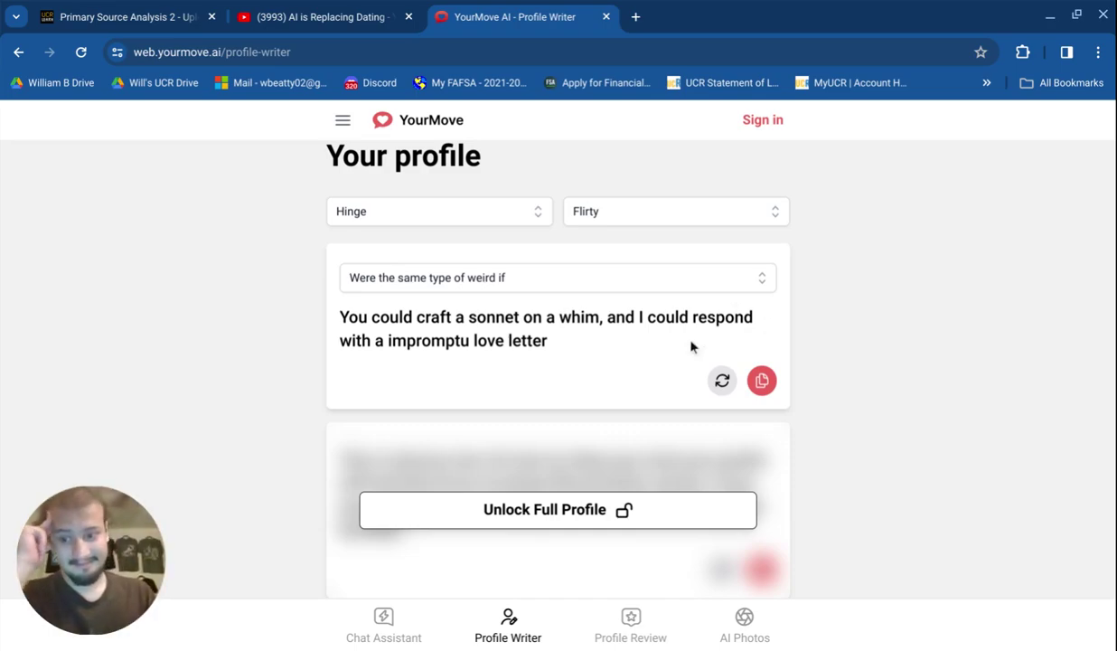
pyautogui.click(720, 381)
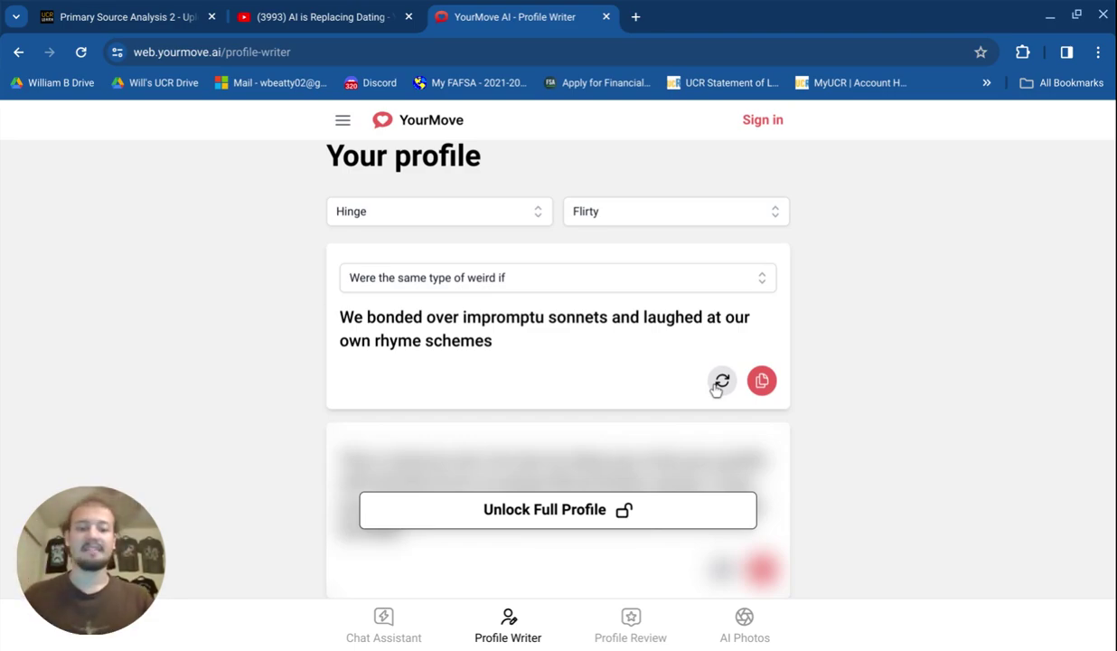
pyautogui.click(721, 381)
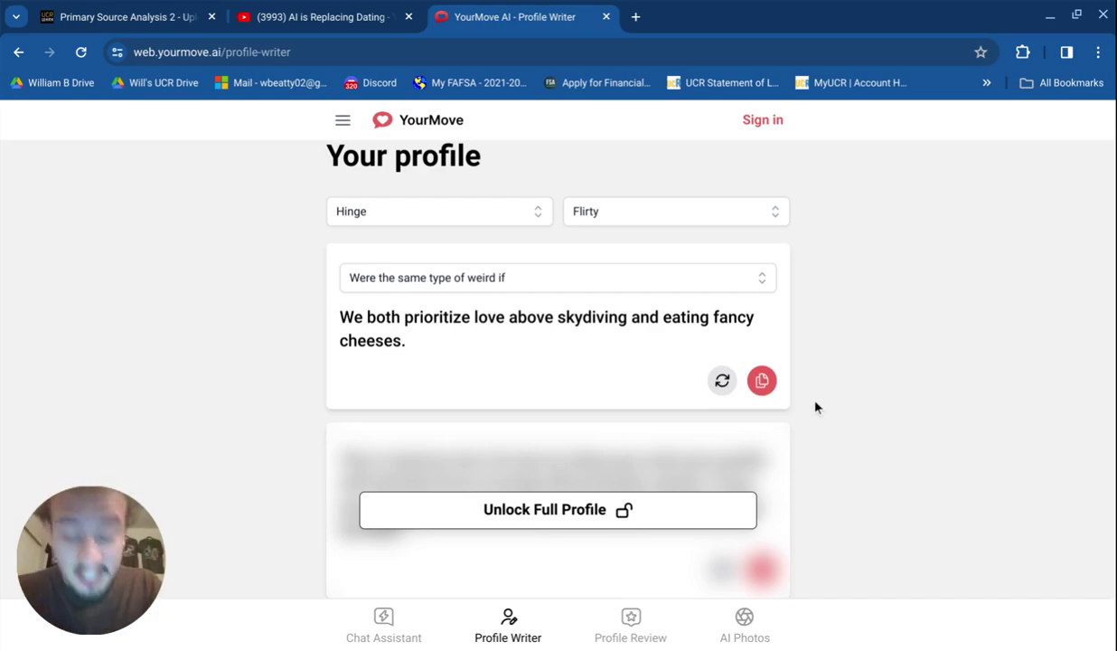
pyautogui.click(711, 390)
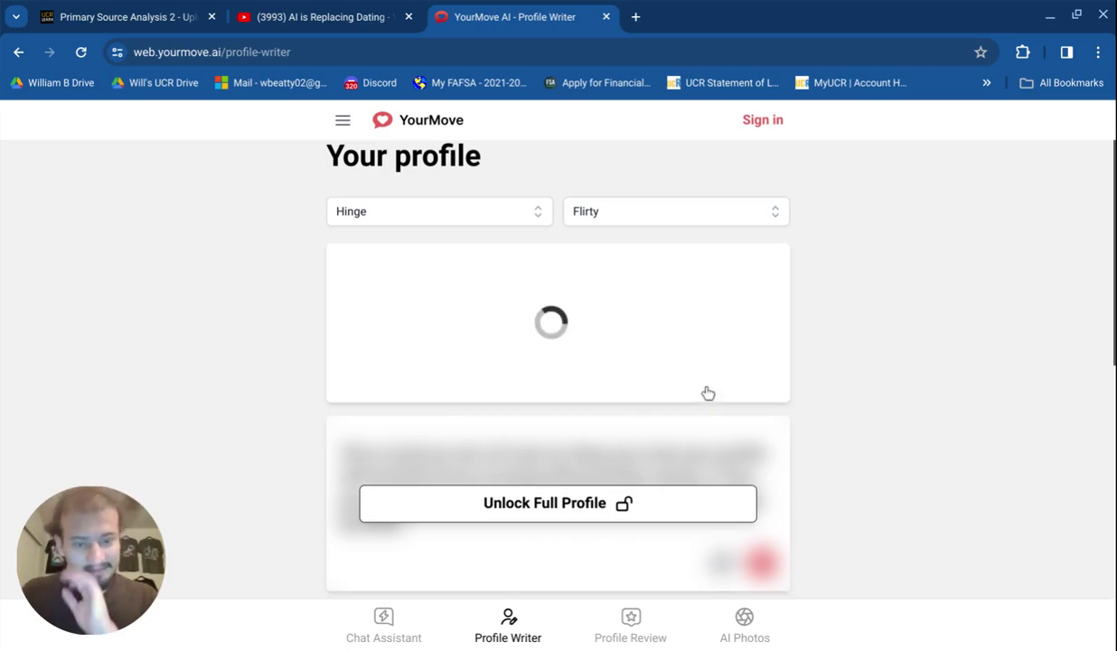